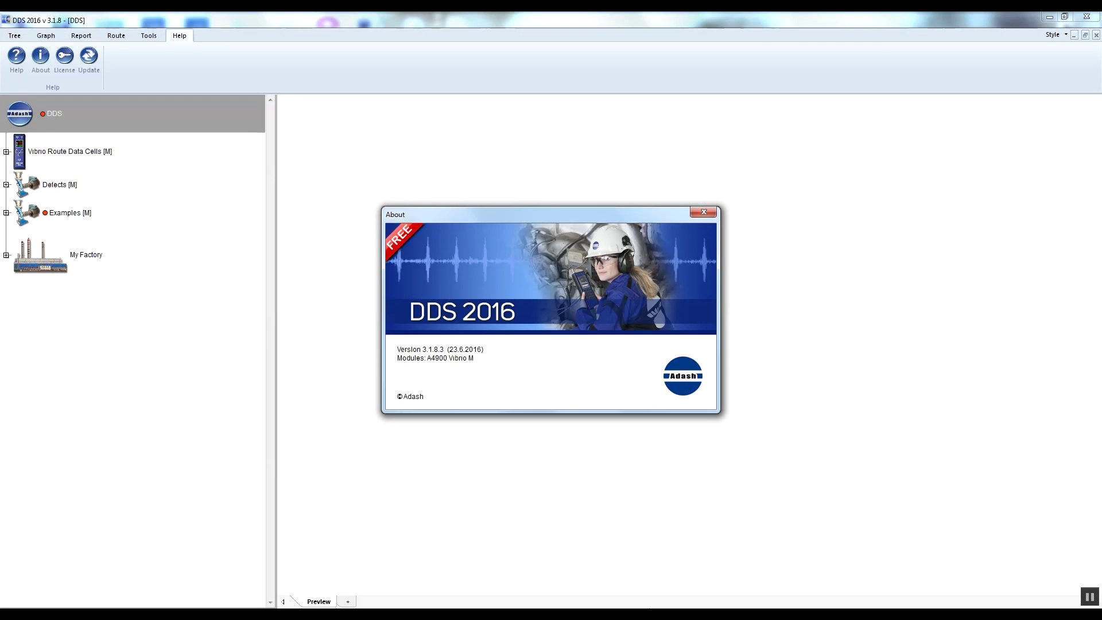
# Dismiss the About box, then bring up the Tree tools and then the Graph tools
pyautogui.click(704, 213)
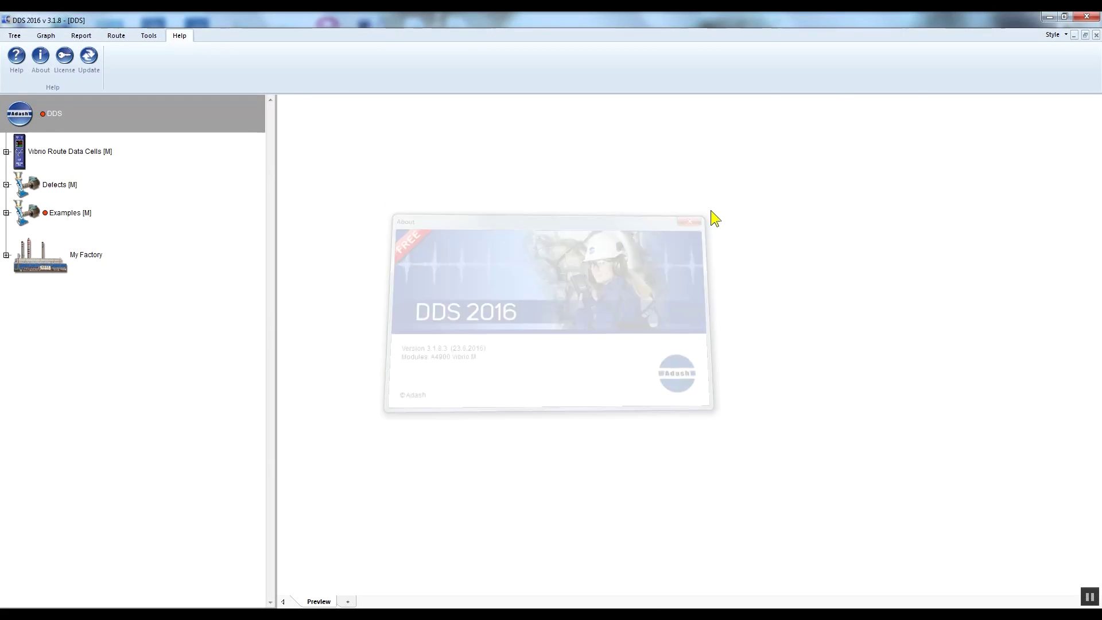
pyautogui.click(16, 37)
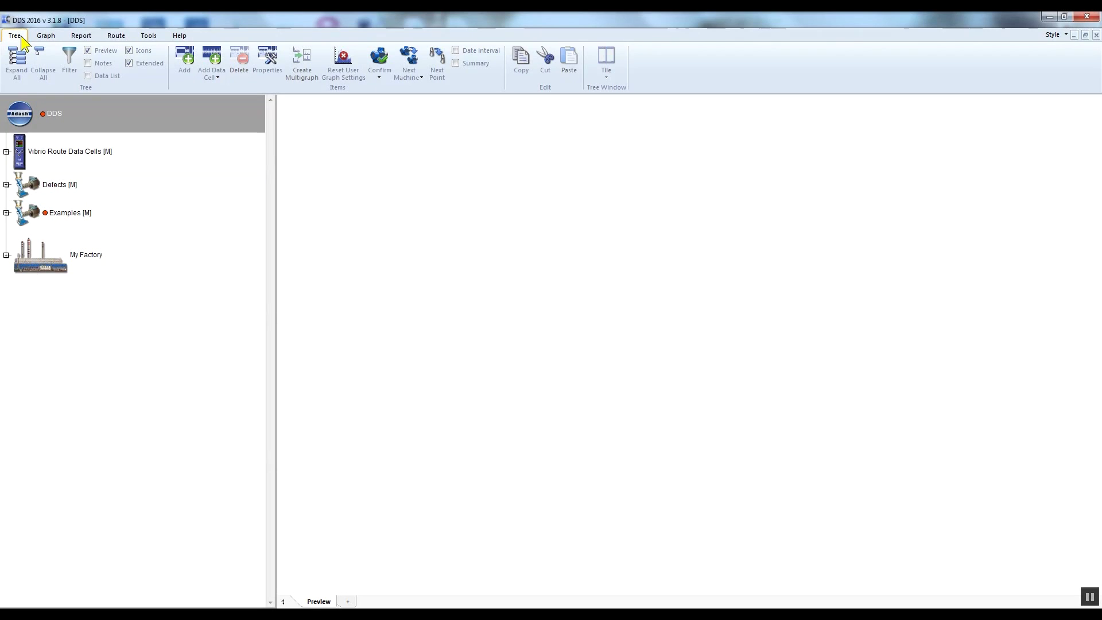
pyautogui.click(52, 36)
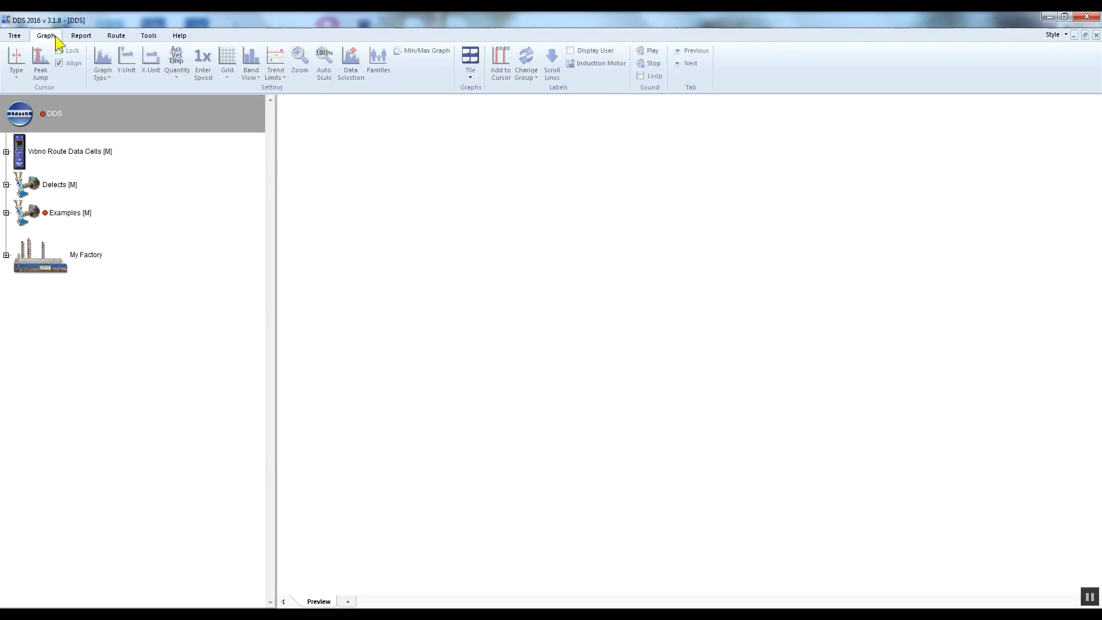
# Expand Defects and preview Unbalance's Vel_RMS, Vel_Peak, Vel_Time and Vel_FFT graphs one by one
pyautogui.click(6, 184)
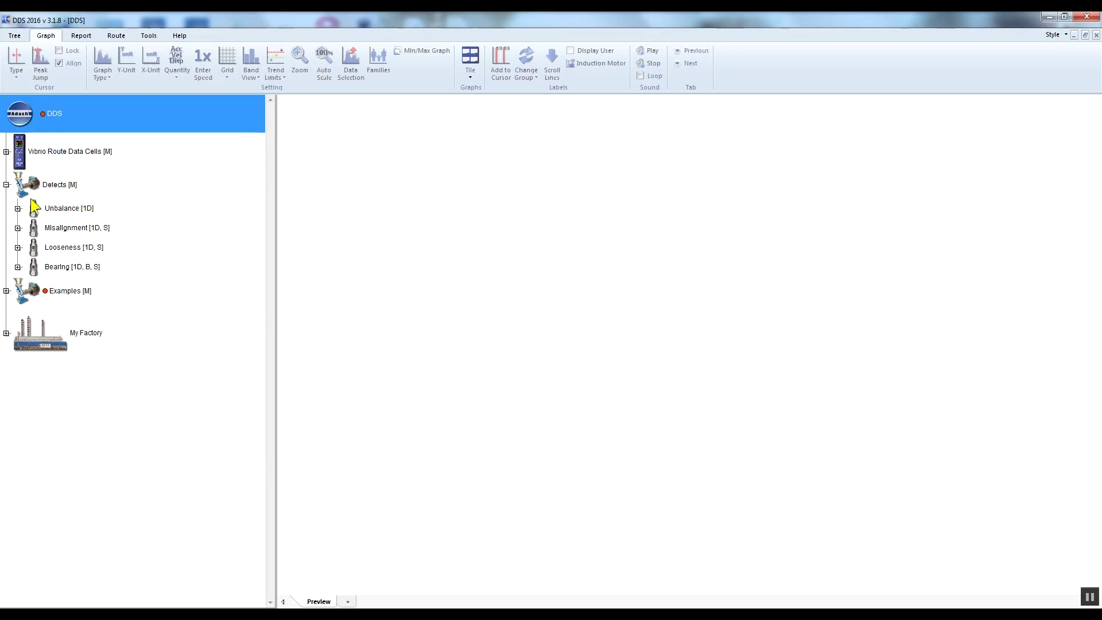
pyautogui.click(69, 210)
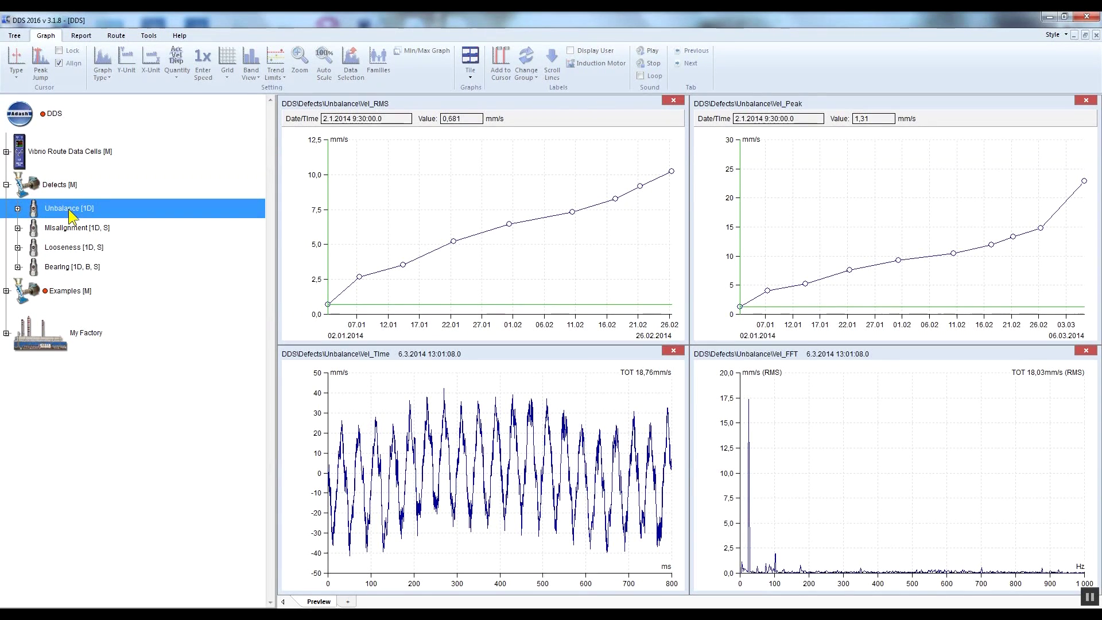
pyautogui.click(18, 209)
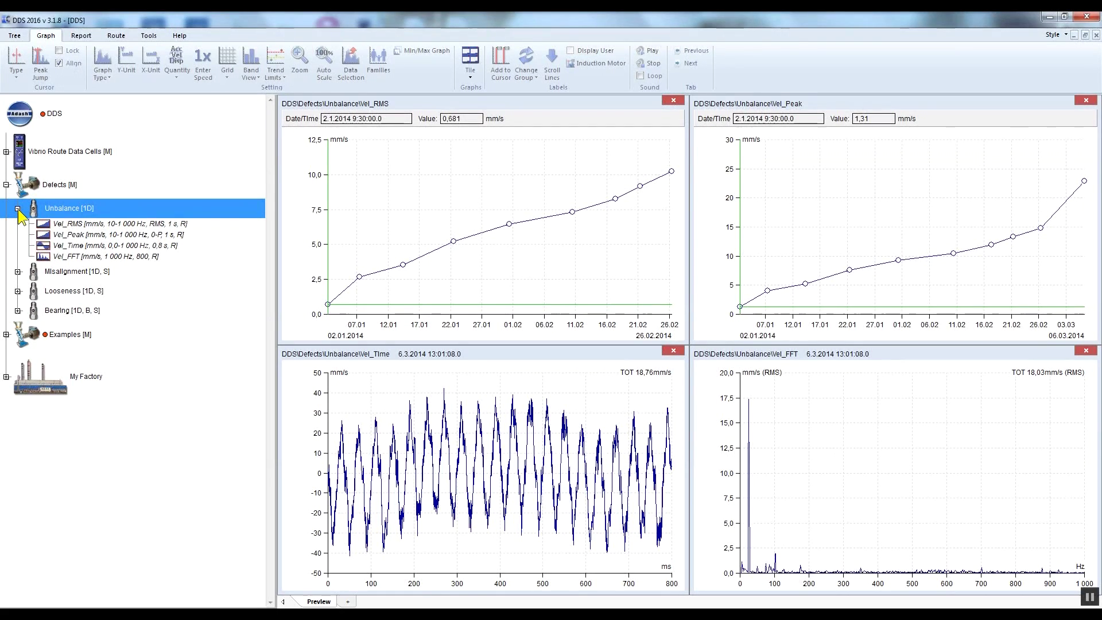
pyautogui.click(118, 223)
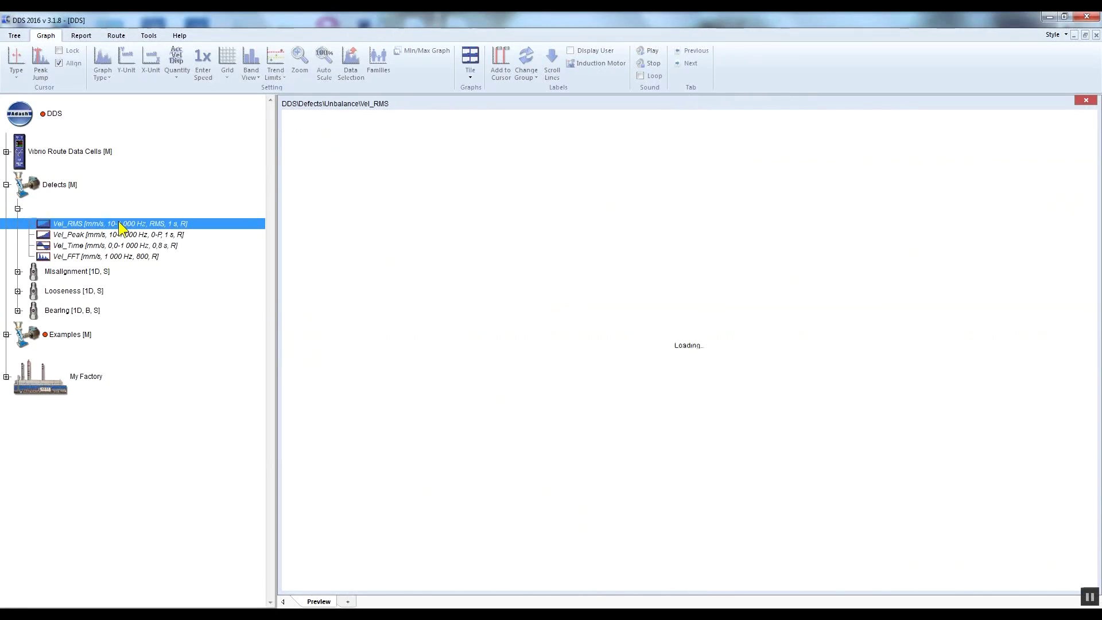
pyautogui.click(120, 235)
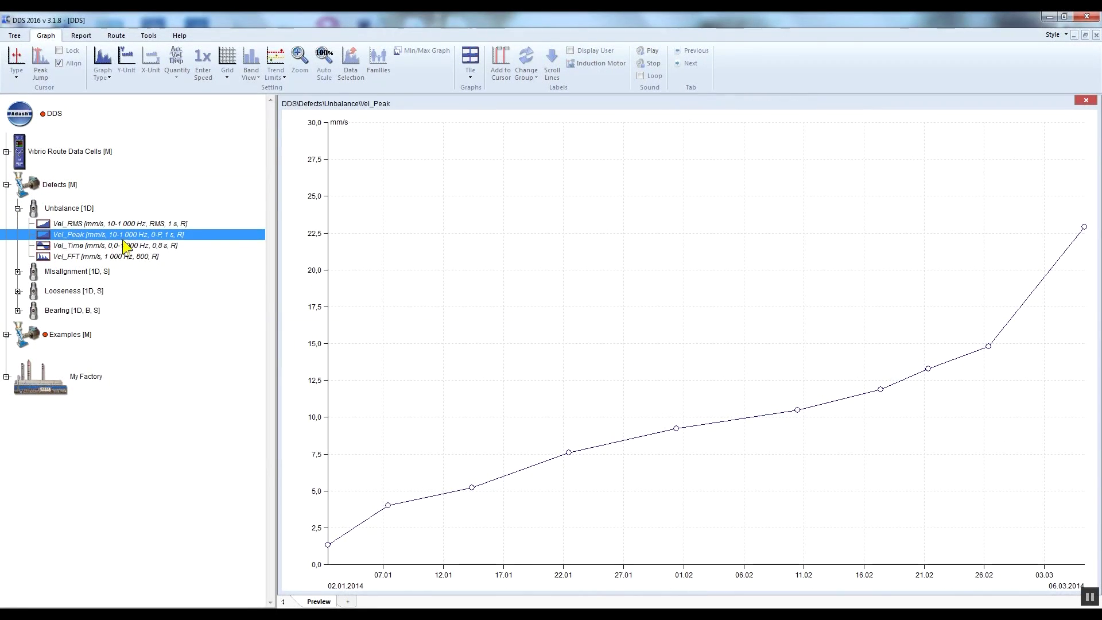
pyautogui.click(126, 247)
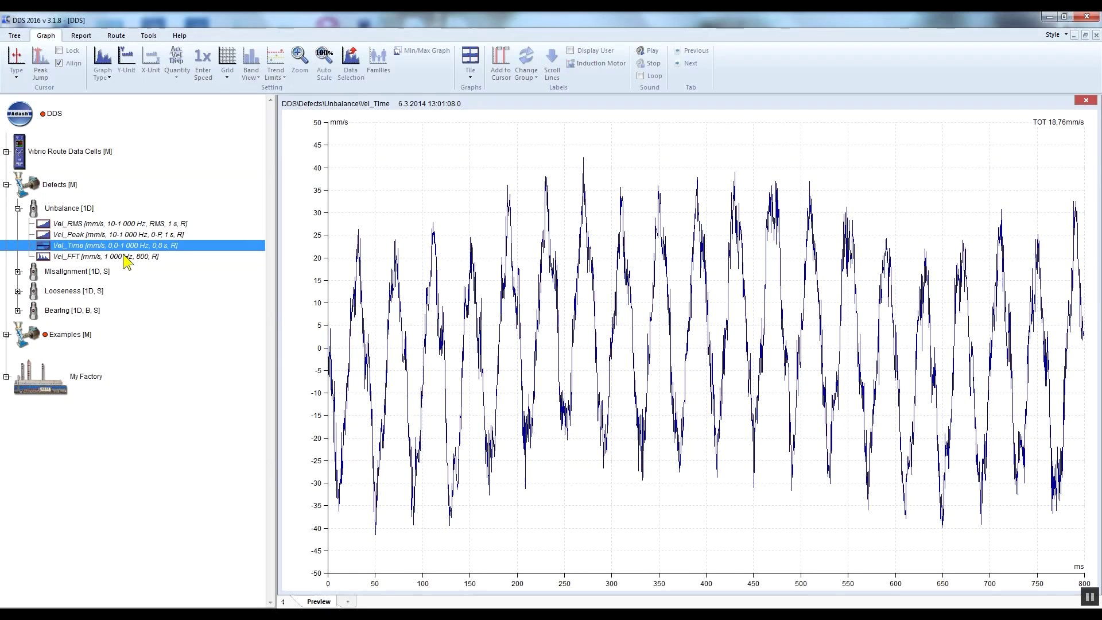
pyautogui.click(122, 255)
# Add Misalignment Vel_FFT, Misalignment Vel_RMS and Unbalance Vel_RMS alongside the Unbalance spectrum
pyautogui.click(18, 272)
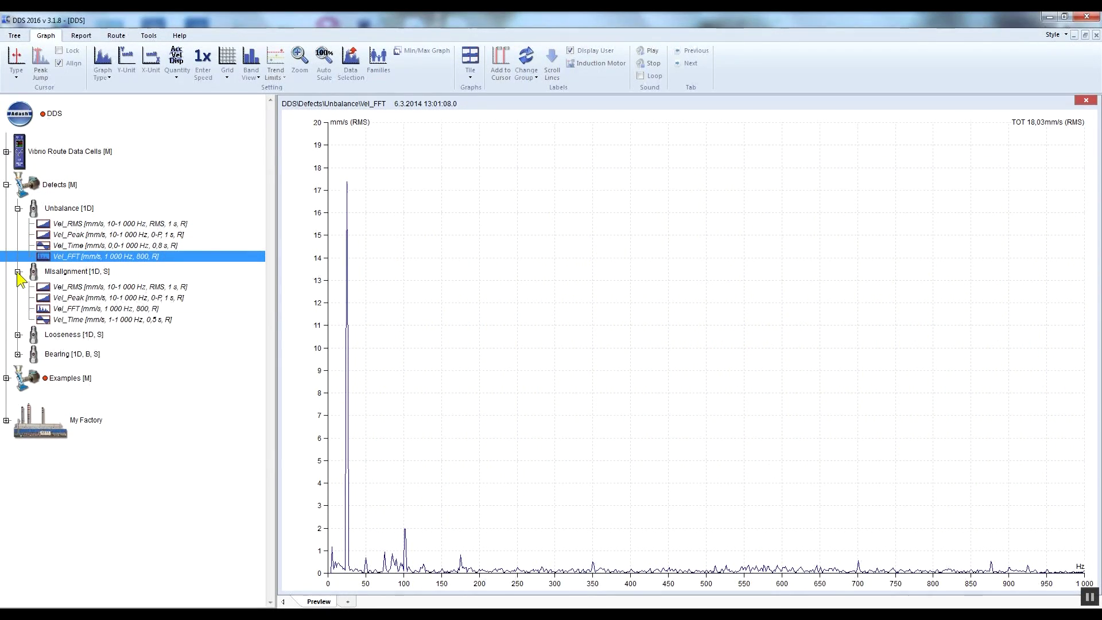
pyautogui.keyDown('ctrl'); pyautogui.click(95, 310); pyautogui.keyUp('ctrl')
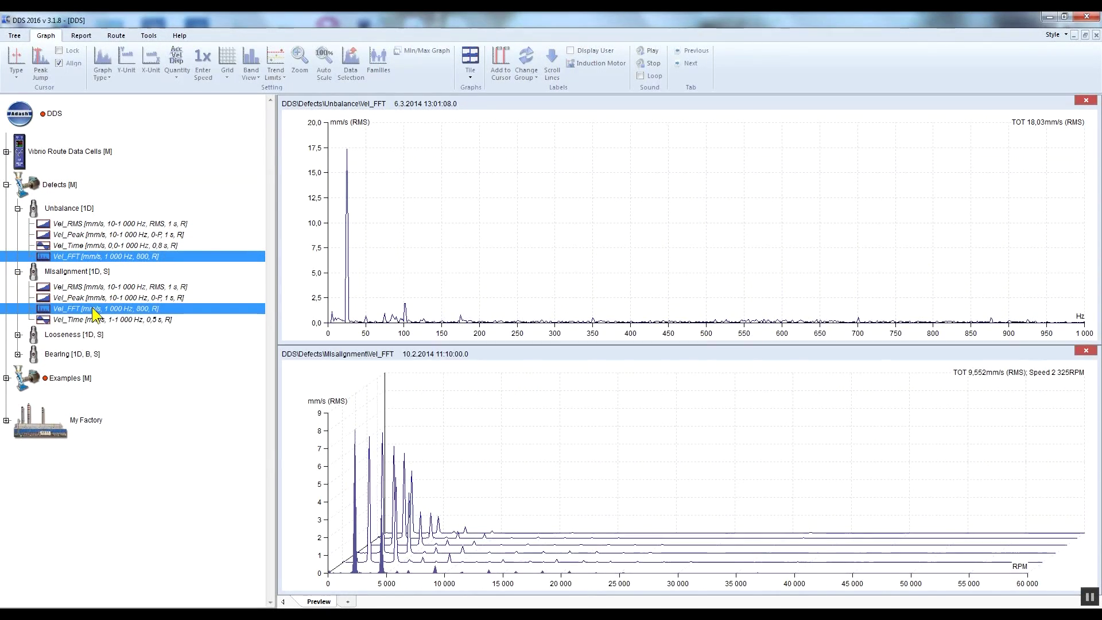
pyautogui.keyDown('ctrl'); pyautogui.click(97, 287); pyautogui.keyUp('ctrl')
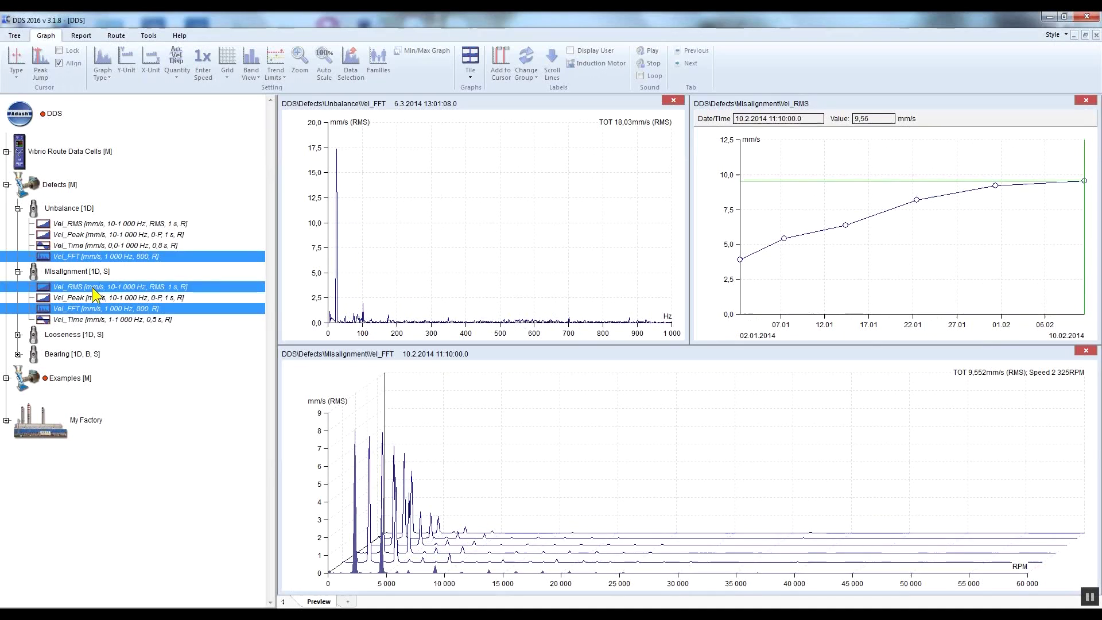
pyautogui.keyDown('ctrl'); pyautogui.click(101, 225); pyautogui.keyUp('ctrl')
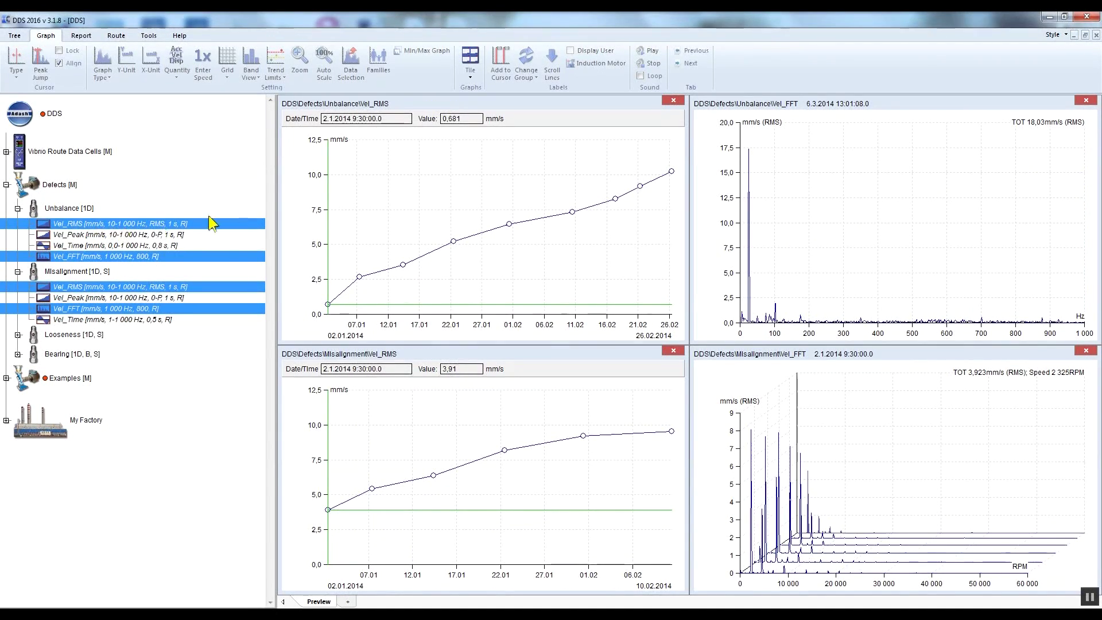
# Tile the four graphs horizontally, then vertically, and finally cascade them
pyautogui.click(476, 73)
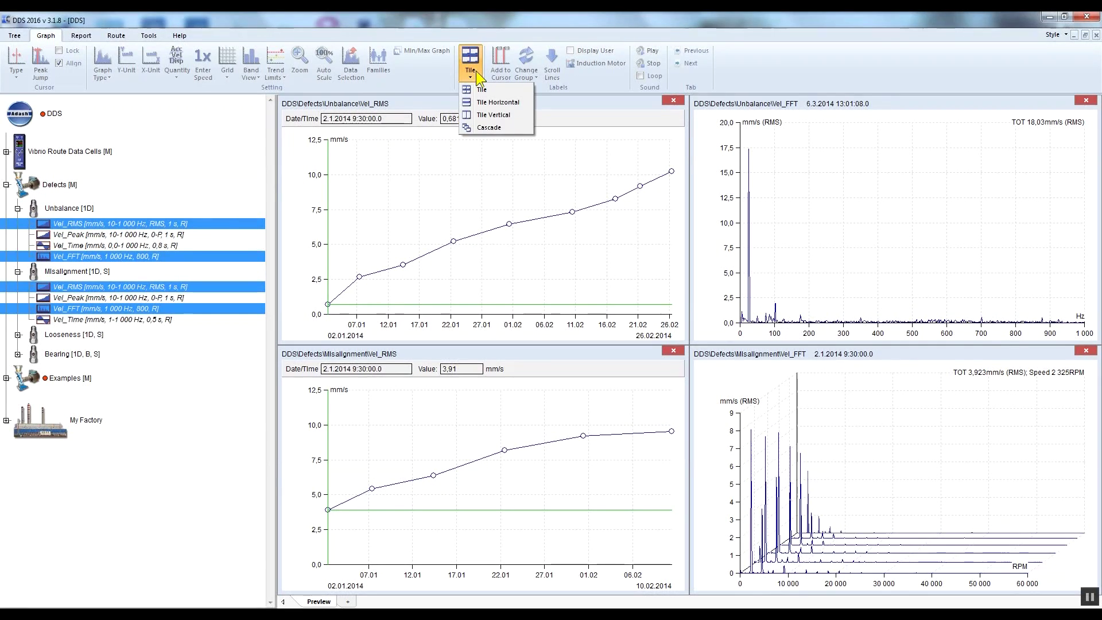
pyautogui.click(521, 101)
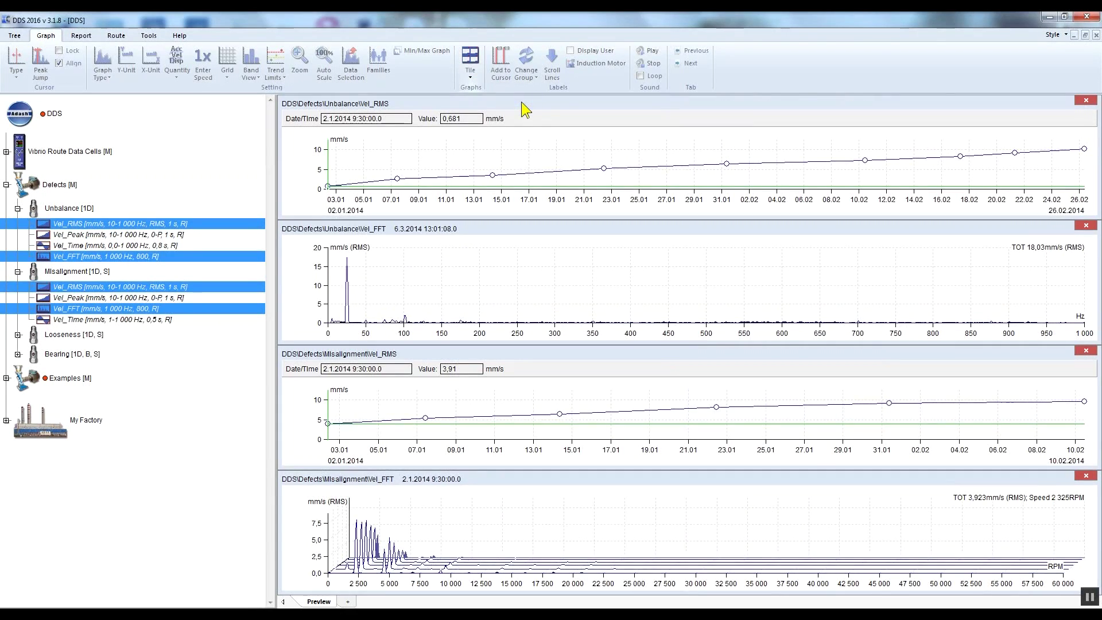
pyautogui.click(476, 73)
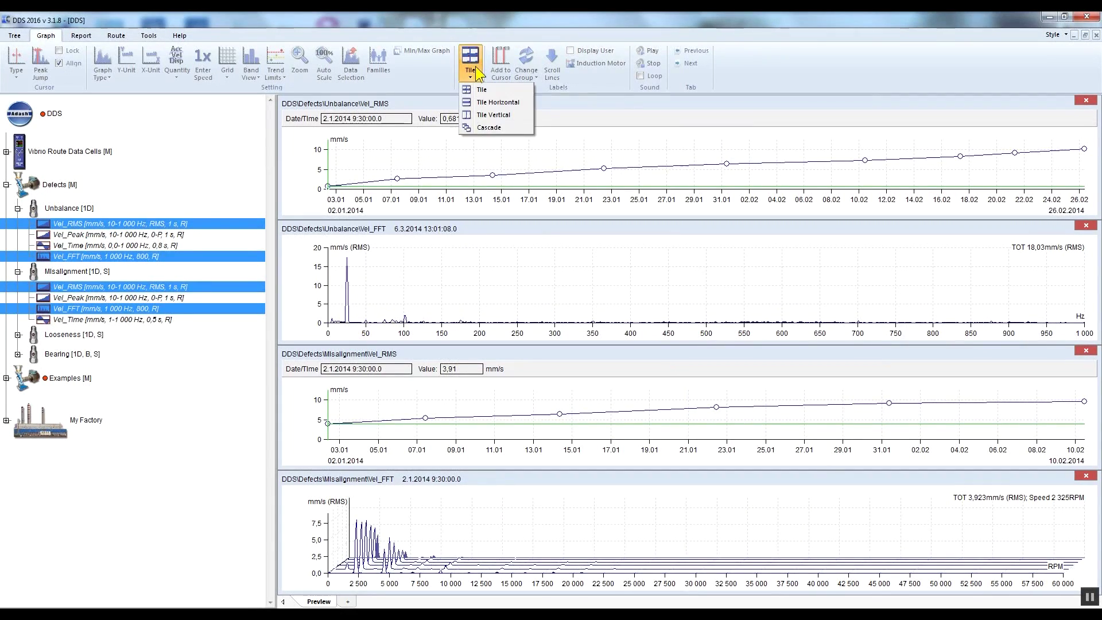
pyautogui.click(515, 117)
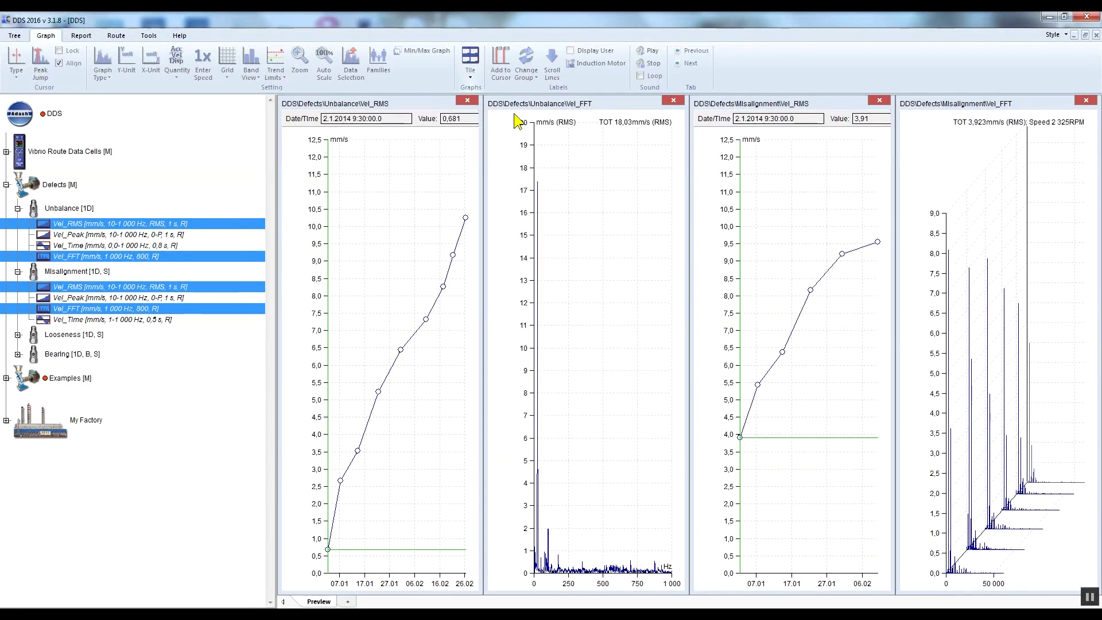
pyautogui.click(477, 73)
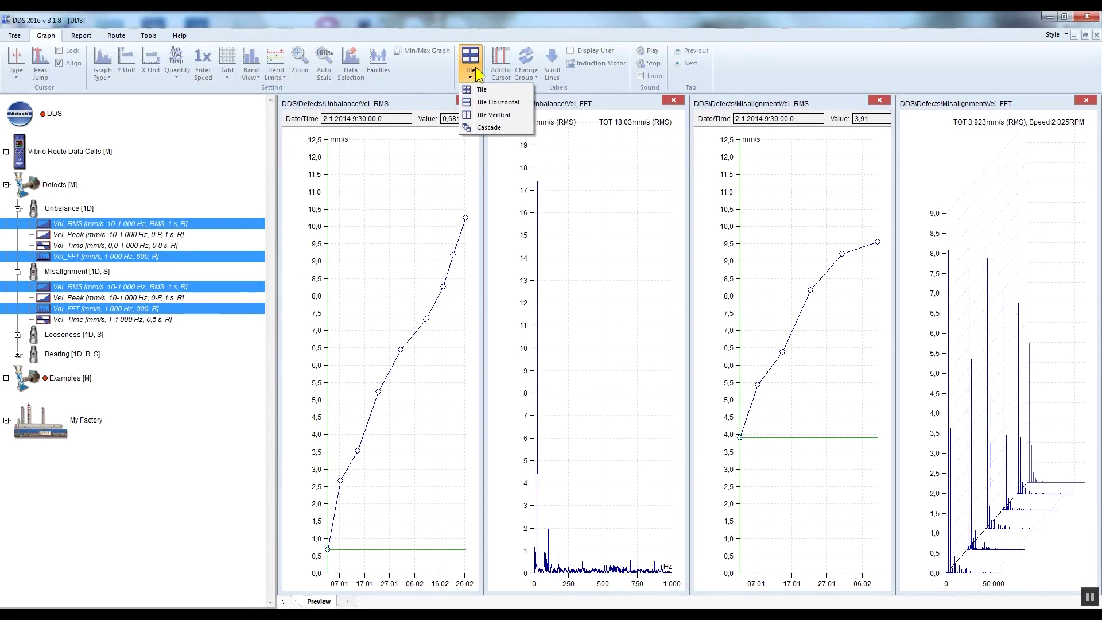
pyautogui.click(489, 128)
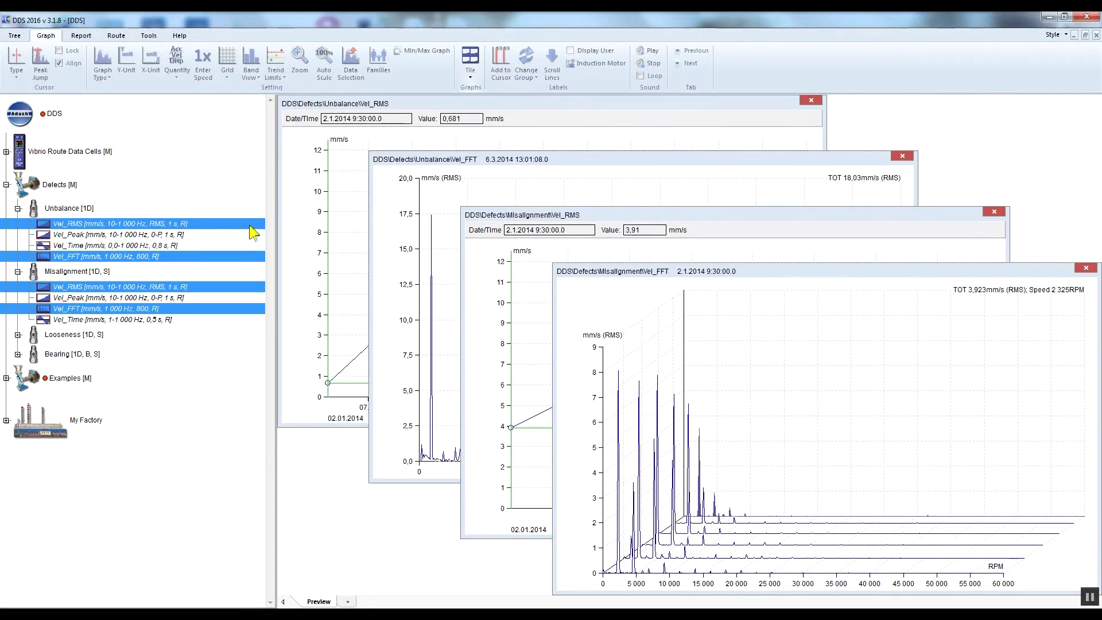
# Keep only the Unbalance Vel_RMS trend and set the cursor type to Single
pyautogui.click(167, 226)
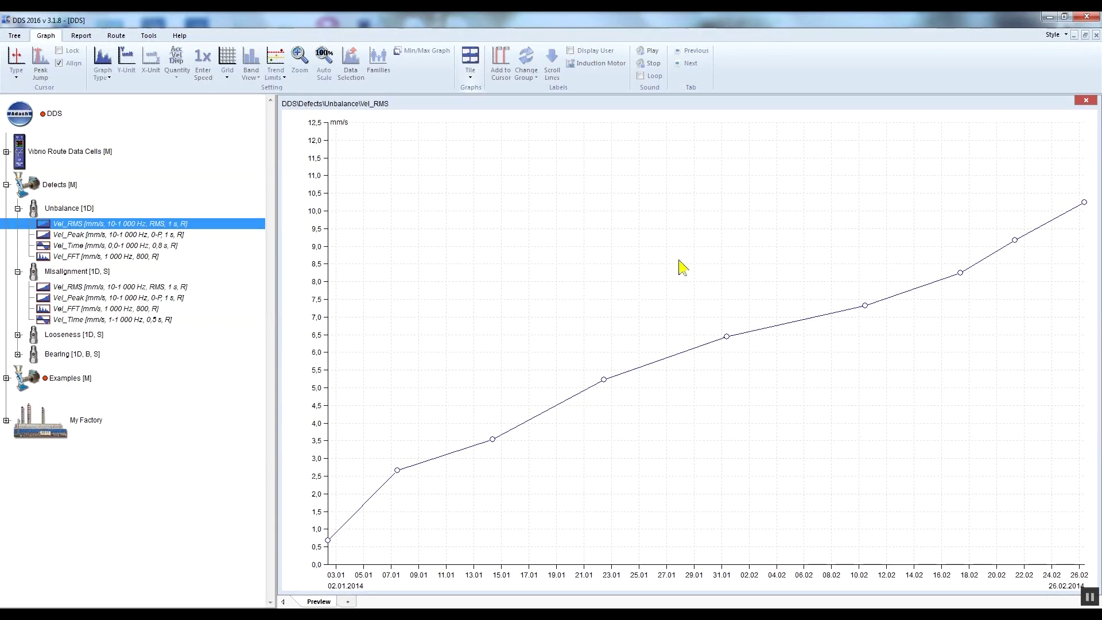
pyautogui.click(22, 67)
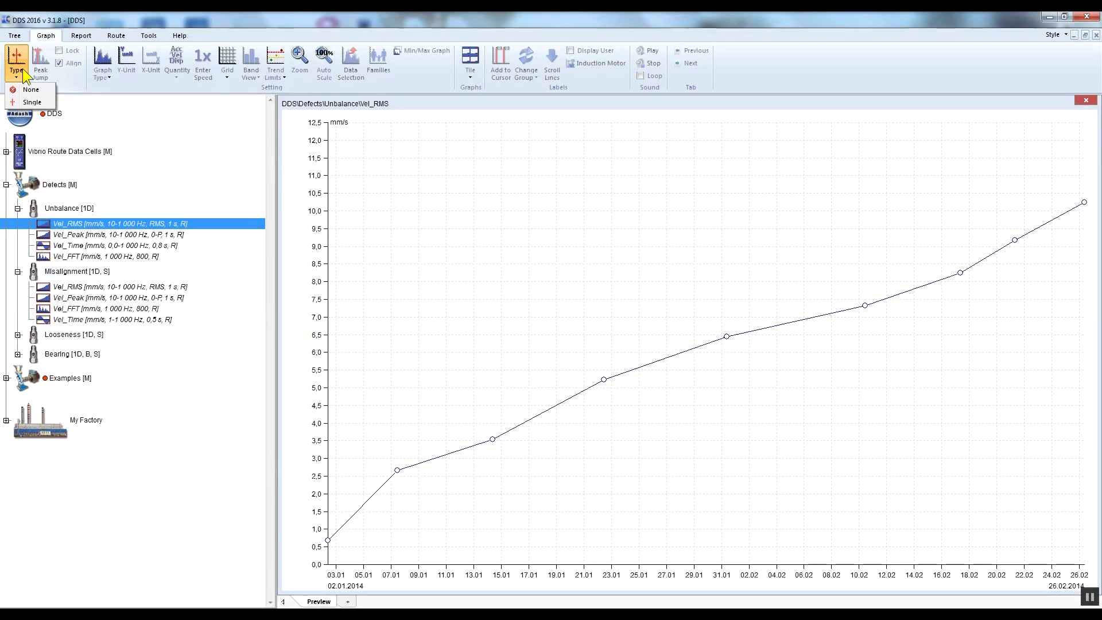
pyautogui.click(46, 105)
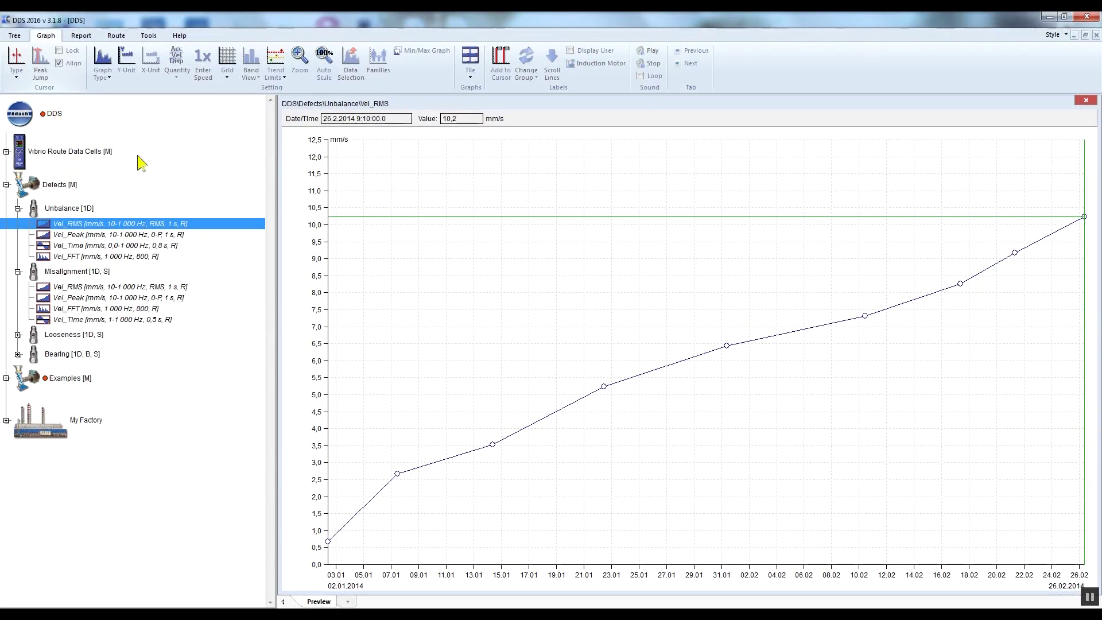
# Move the cursor from 21.02 back to the 14.01.2014 point reading 3.53 mm/s
pyautogui.click(1014, 255)
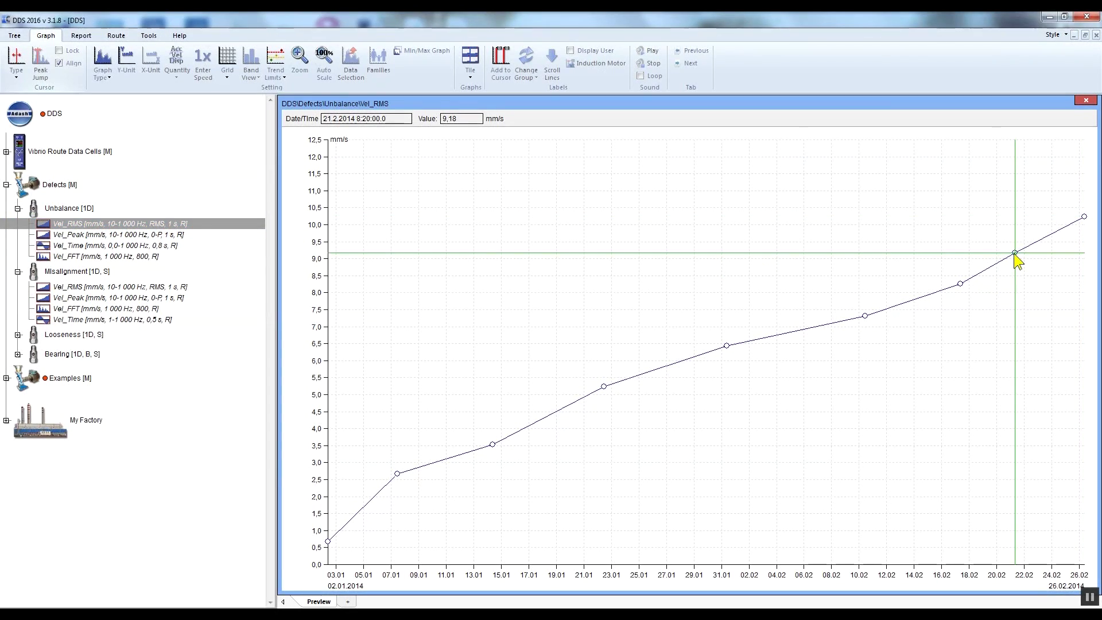
pyautogui.press('Left')
pyautogui.press('Left')
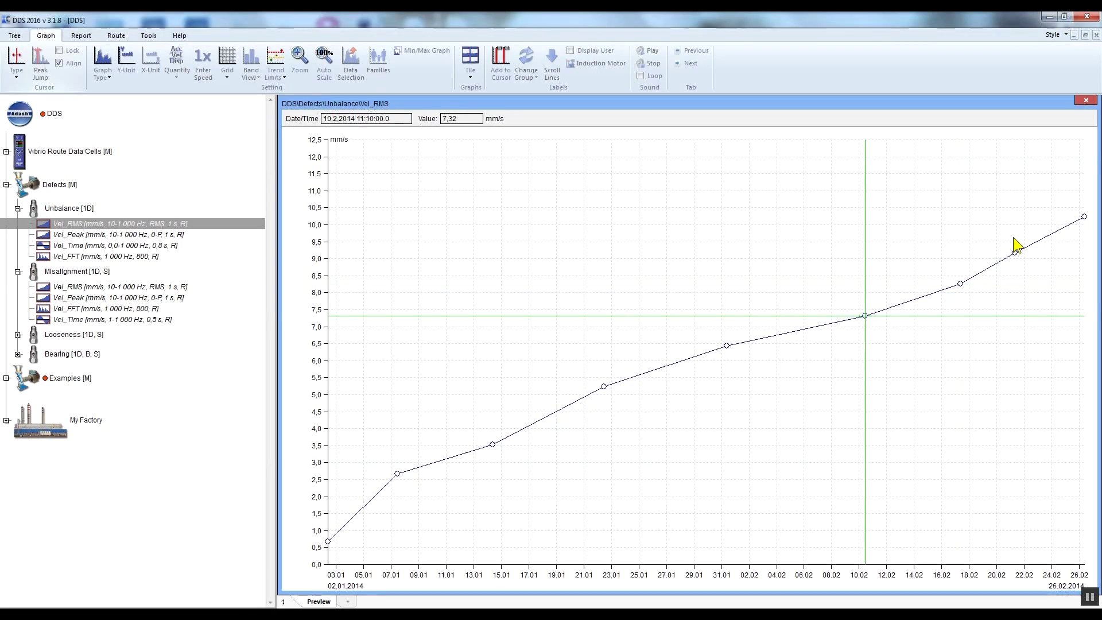
pyautogui.press('Left')
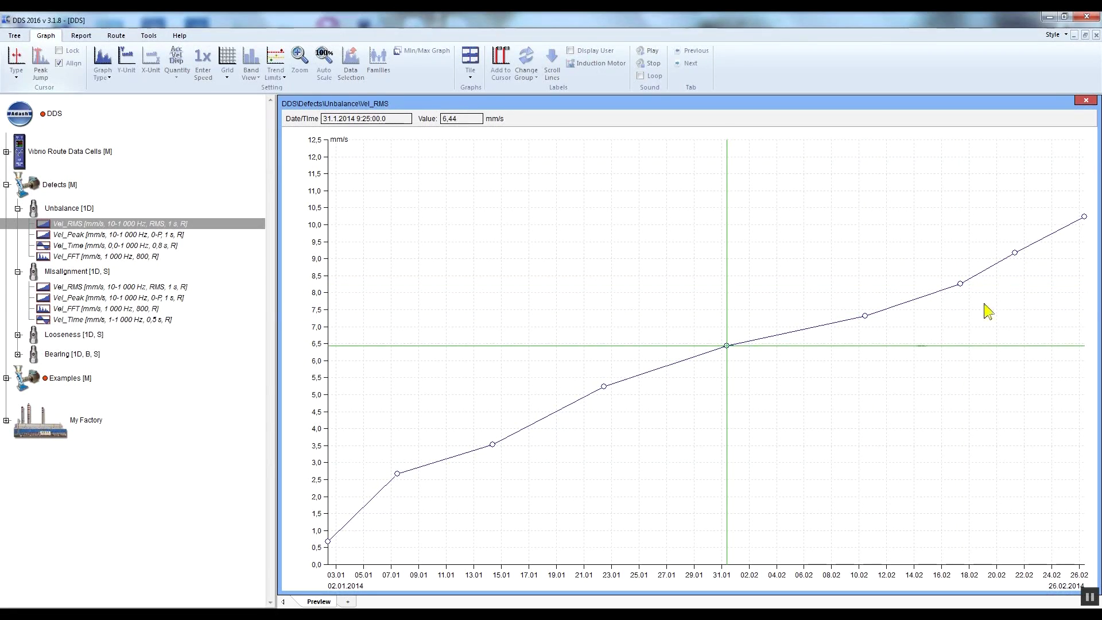
pyautogui.click(602, 393)
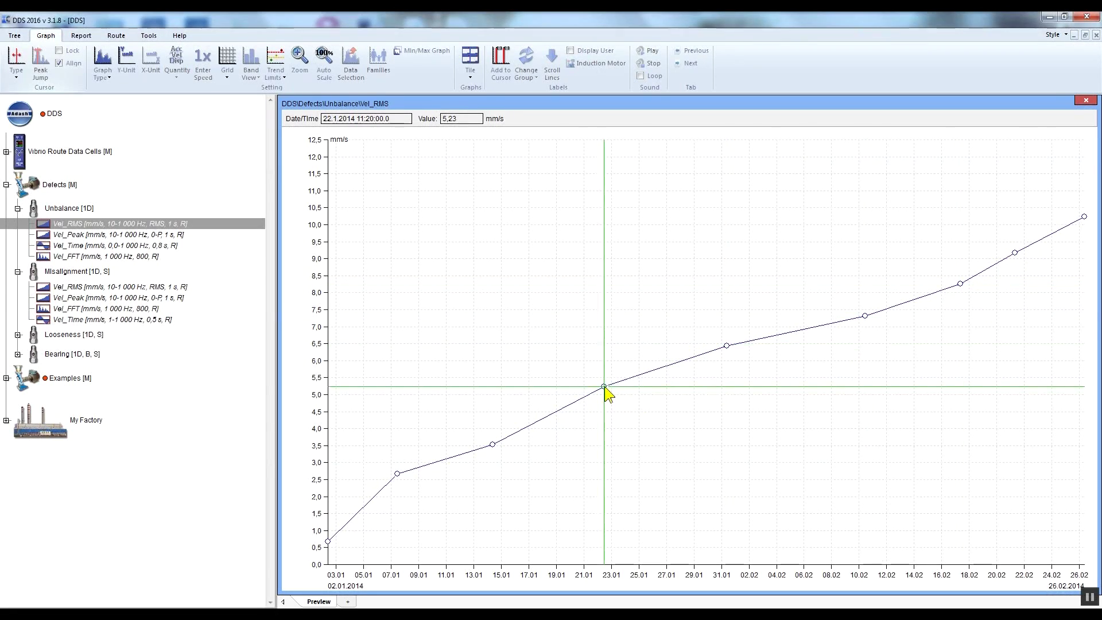
pyautogui.click(492, 447)
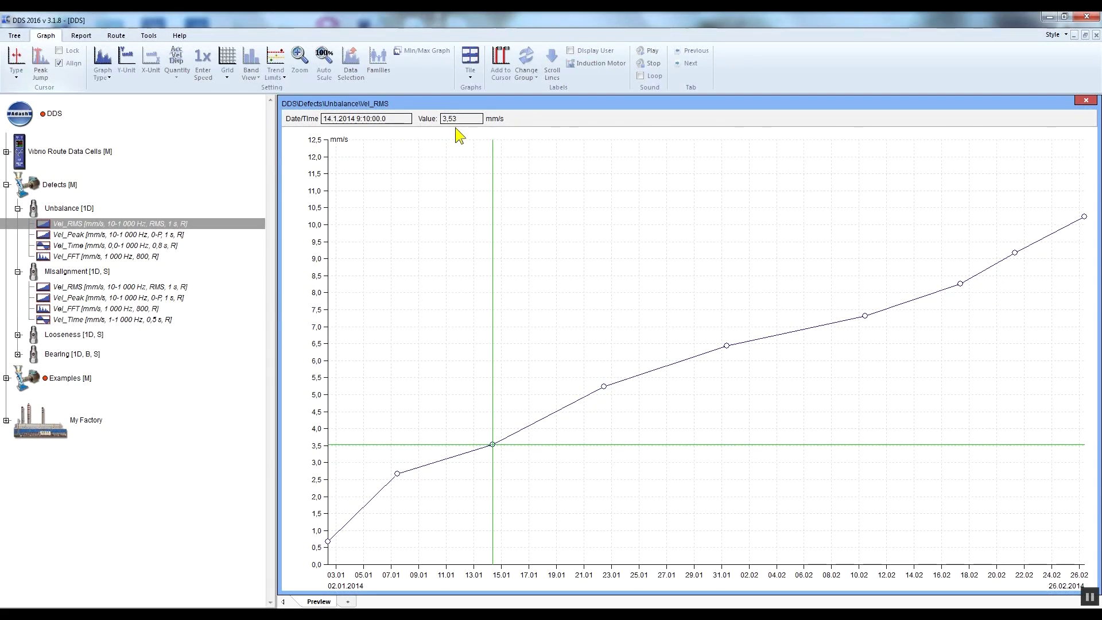
# Enable the Data List under the tree and inspect rows 8 and 9 without editing
pyautogui.click(17, 35)
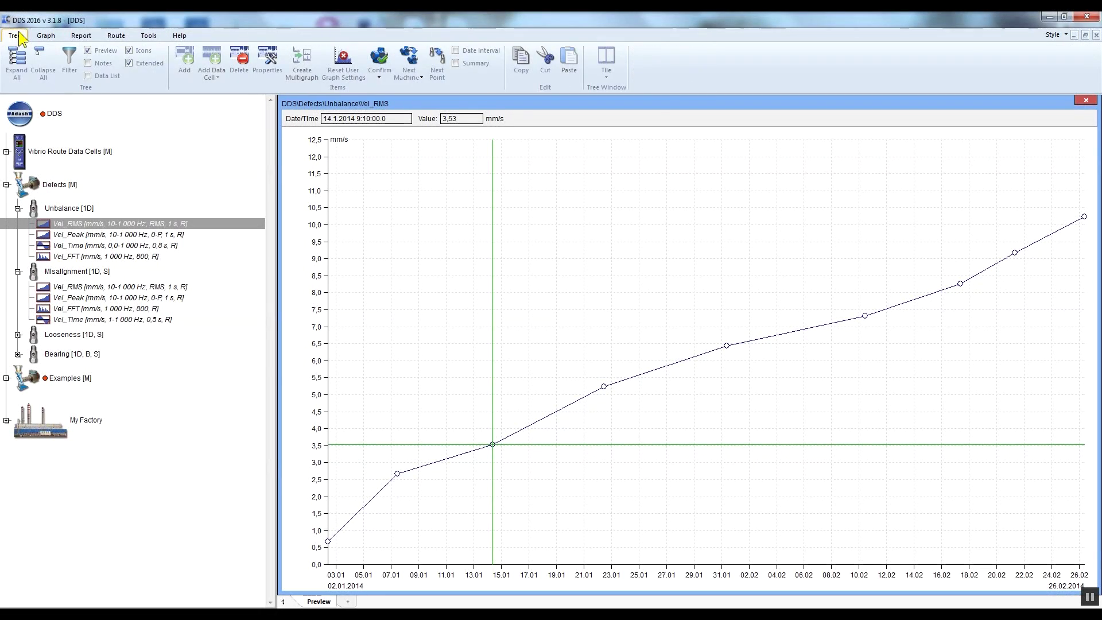
pyautogui.click(88, 76)
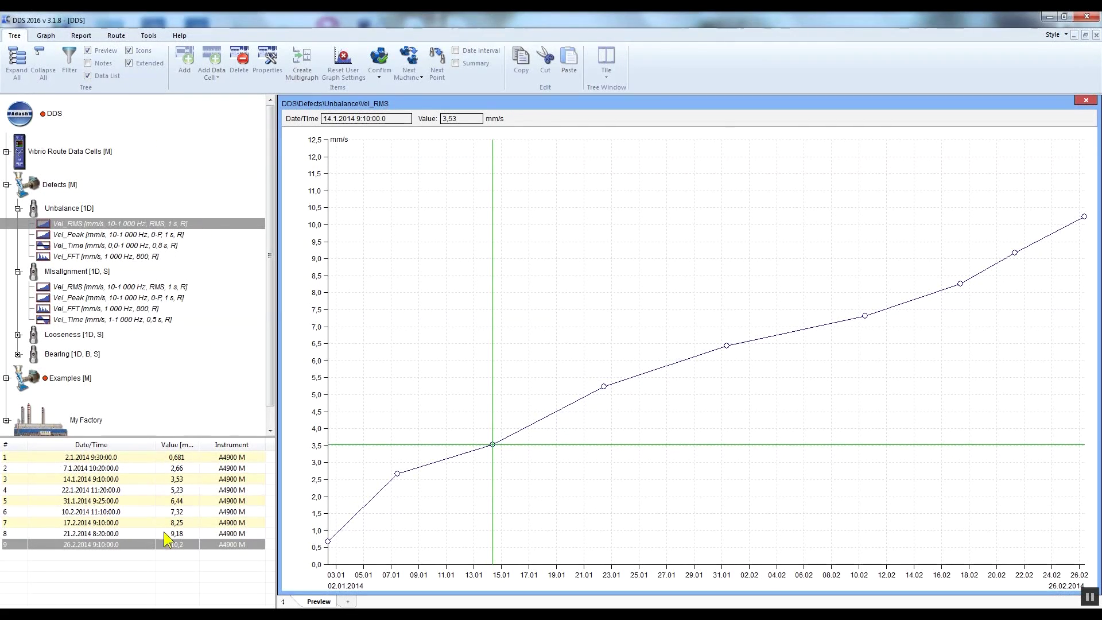
pyautogui.click(140, 544)
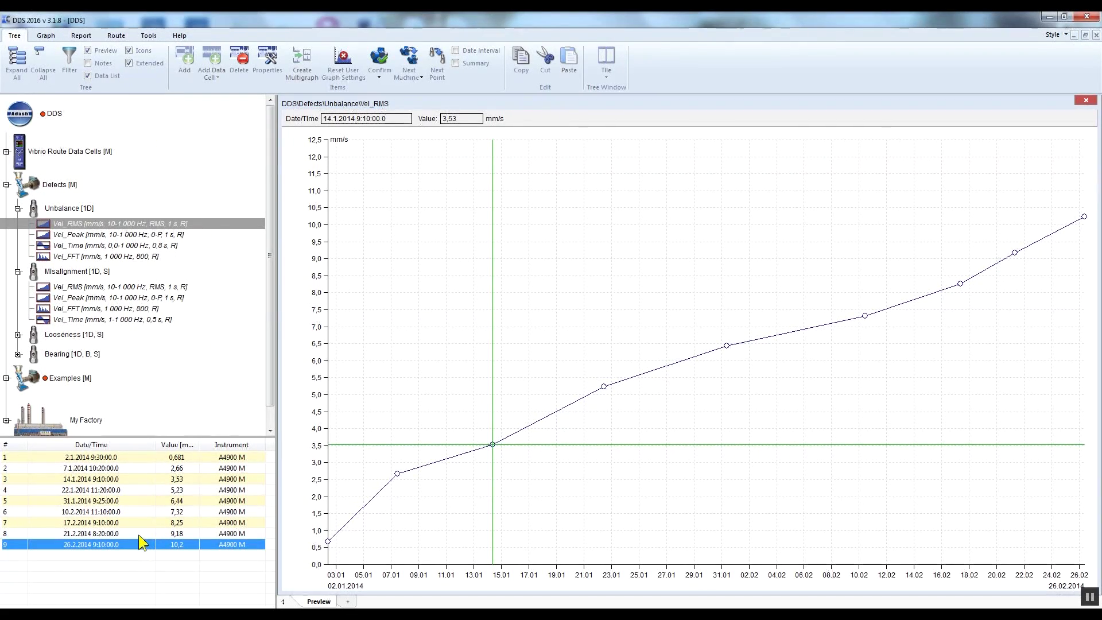
pyautogui.click(139, 534)
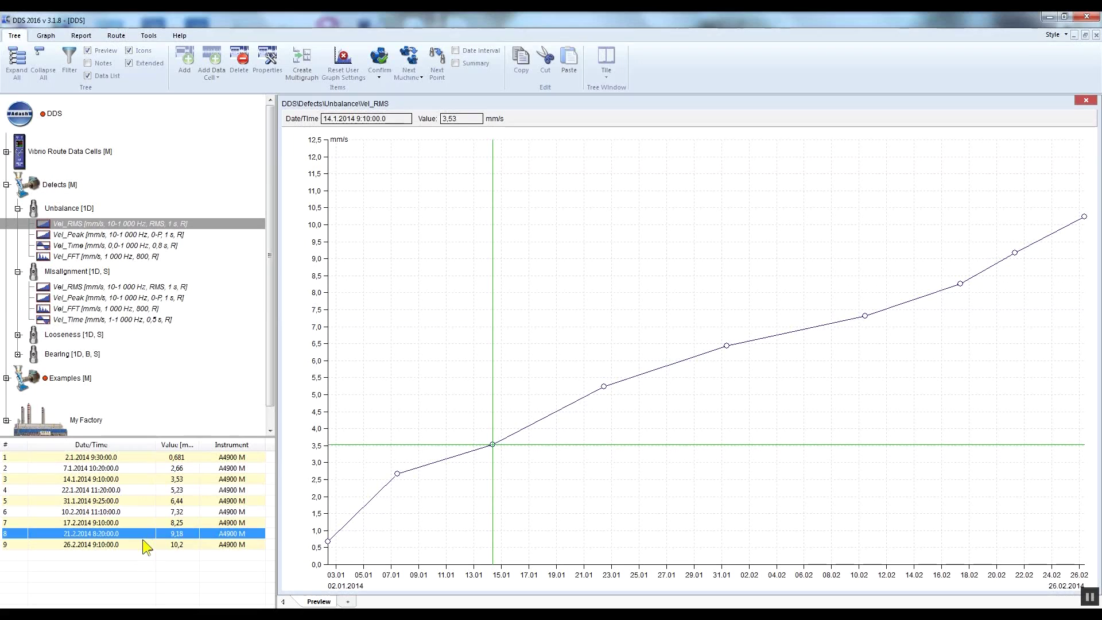
pyautogui.click(143, 543)
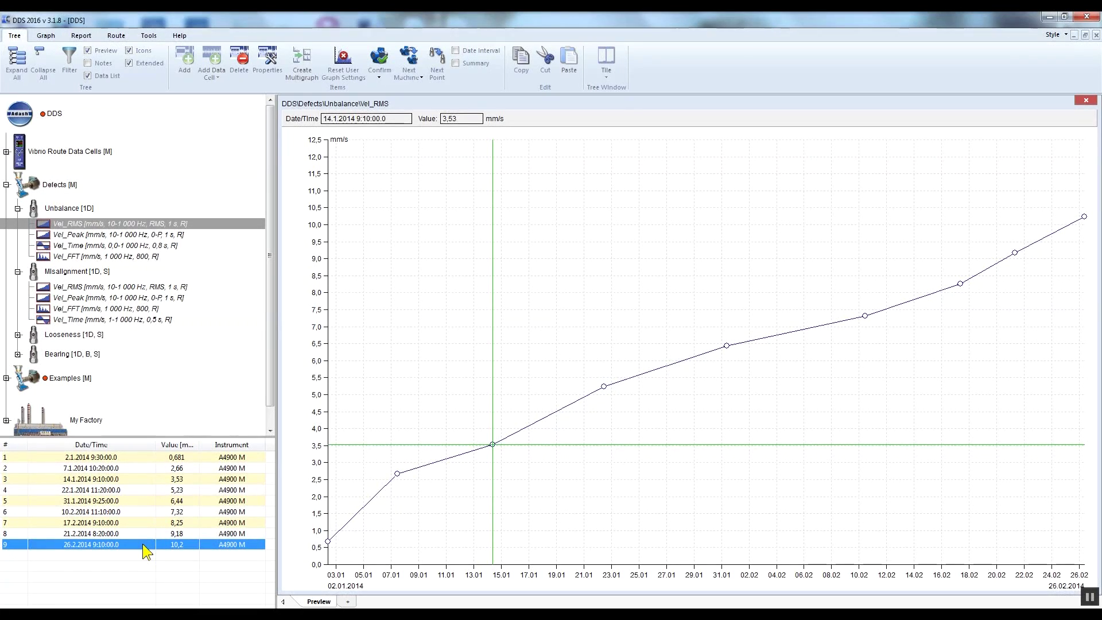
pyautogui.rightClick(145, 551)
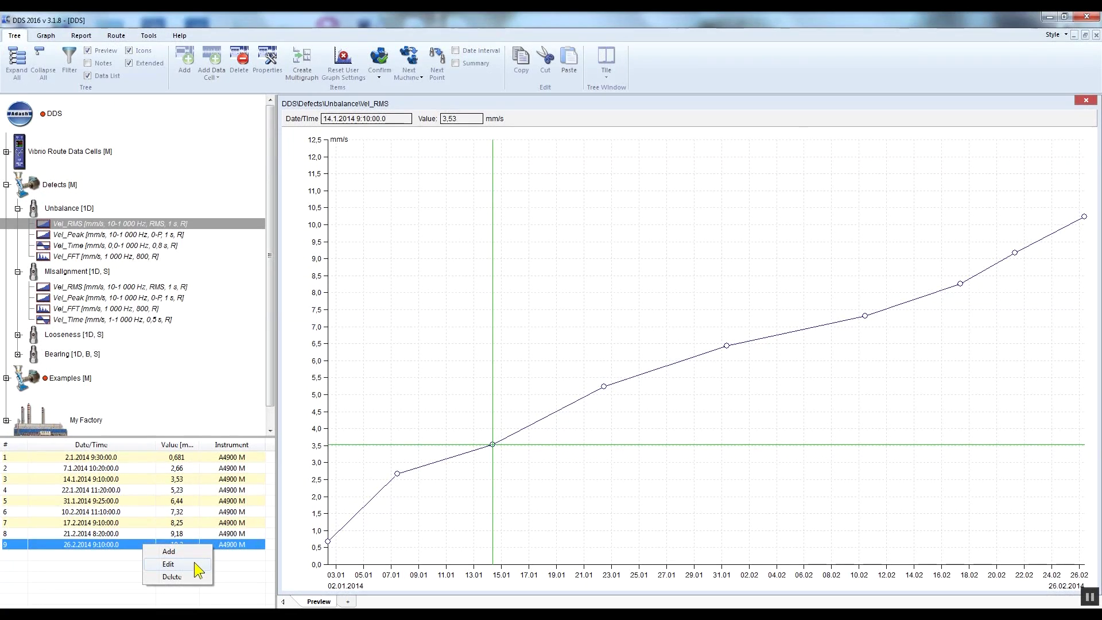
pyautogui.click(221, 567)
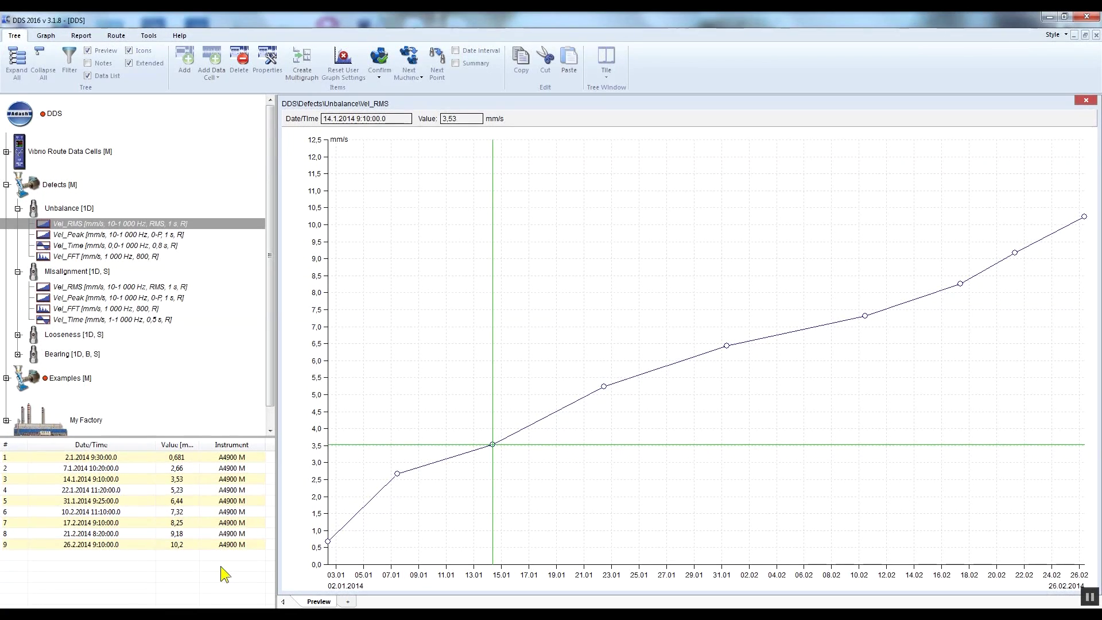
# Open the Unbalance Vel_FFT spectrum and zoom into roughly 12.5–83 Hz, then back out
pyautogui.click(53, 36)
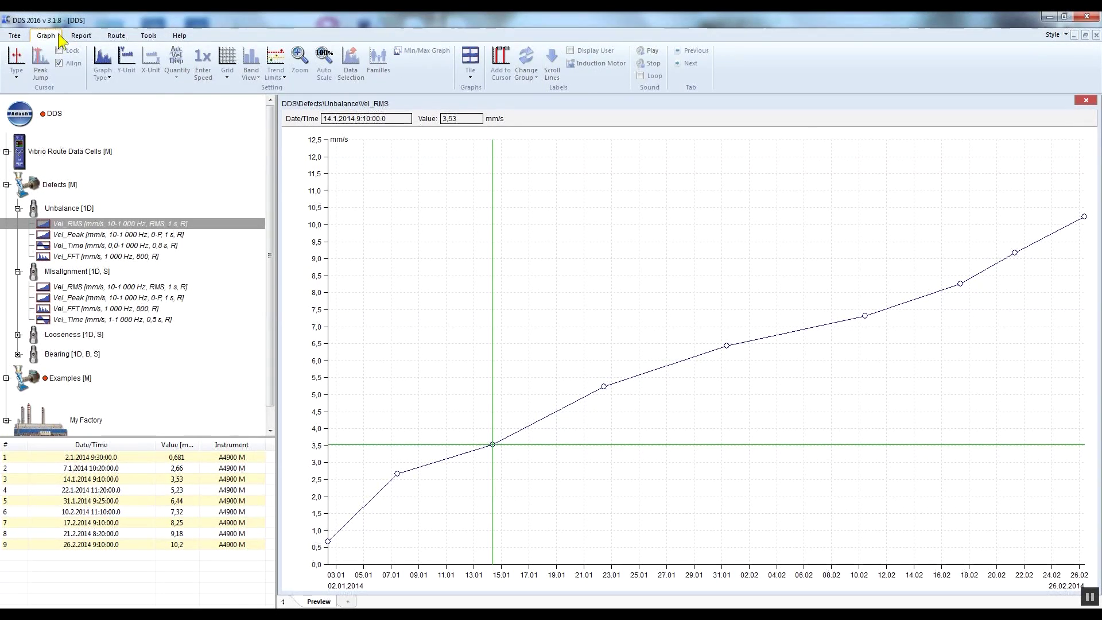
pyautogui.click(91, 264)
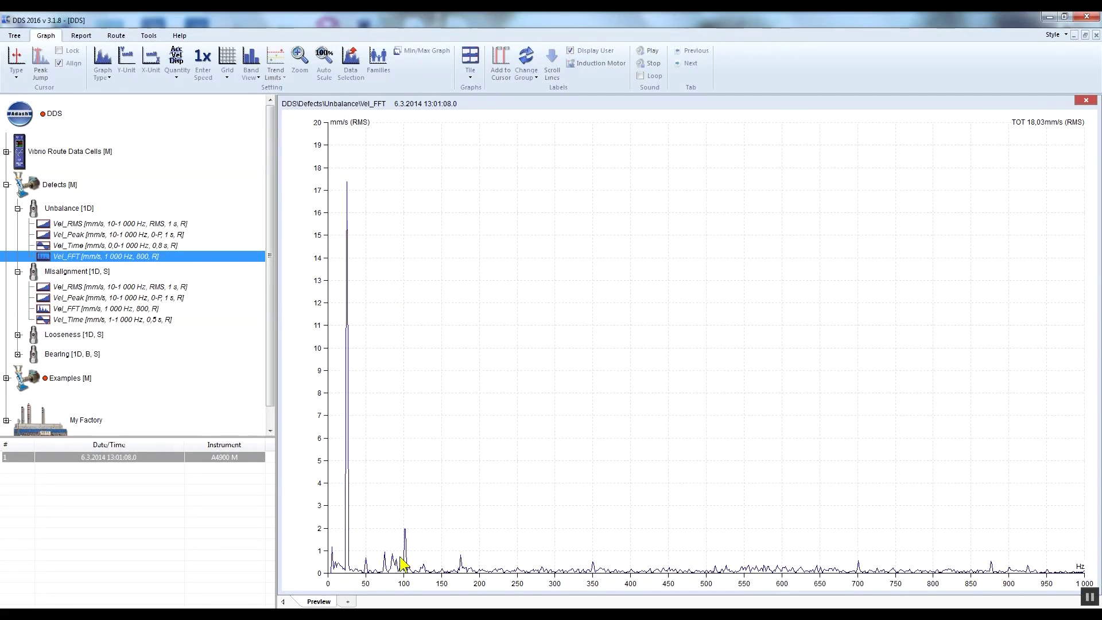
pyautogui.moveTo(393, 581); pyautogui.dragTo(357, 583)
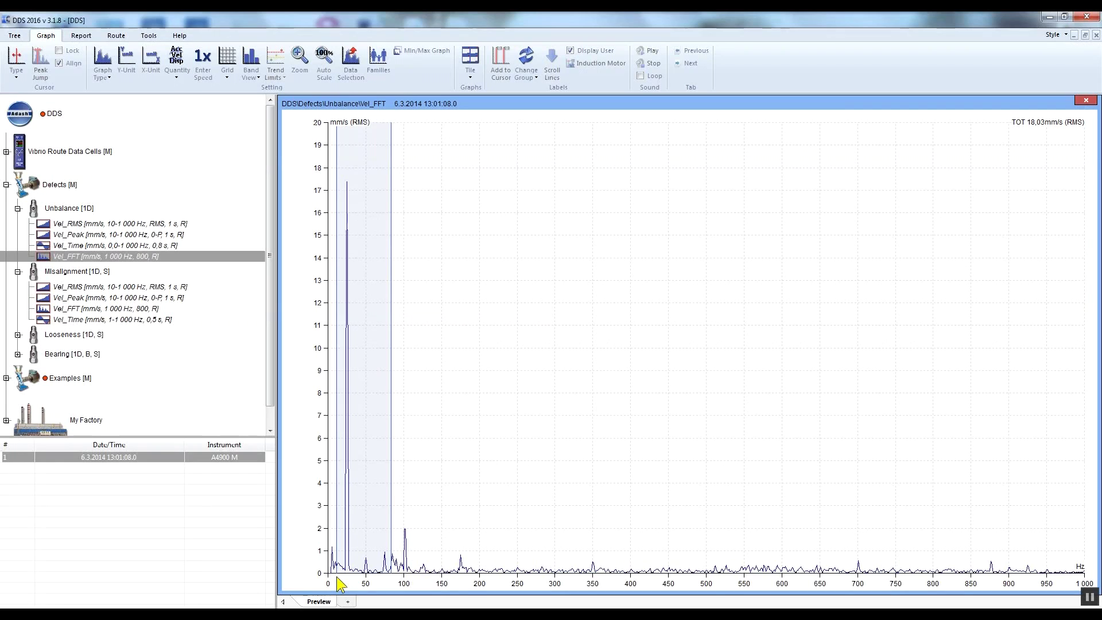
pyautogui.moveTo(356, 583); pyautogui.dragTo(339, 583)
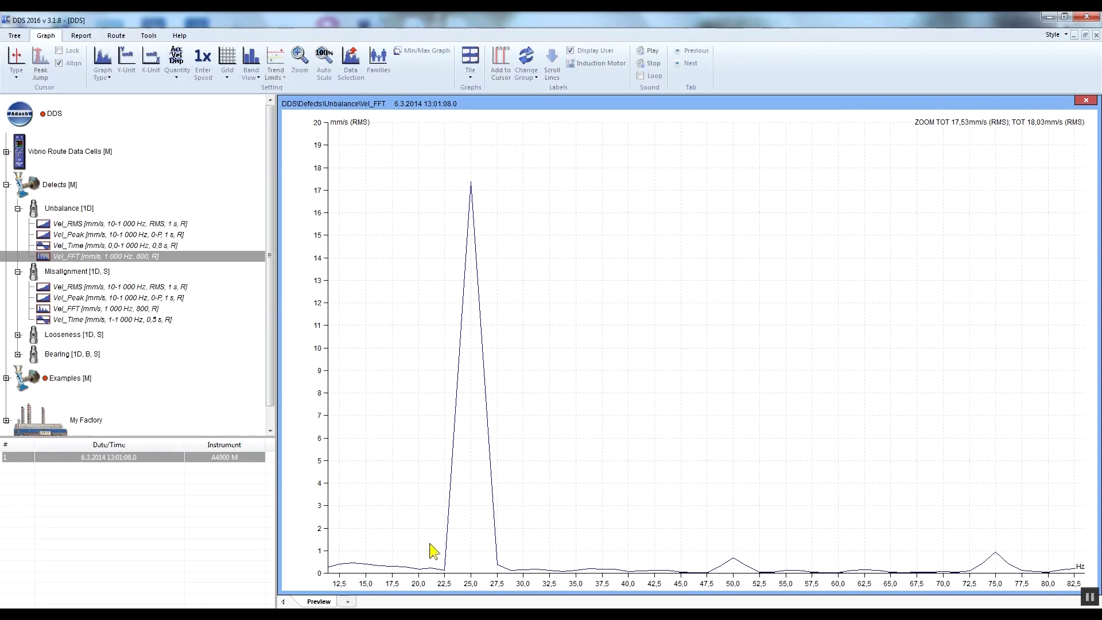
pyautogui.moveTo(701, 499); pyautogui.dragTo(533, 371)
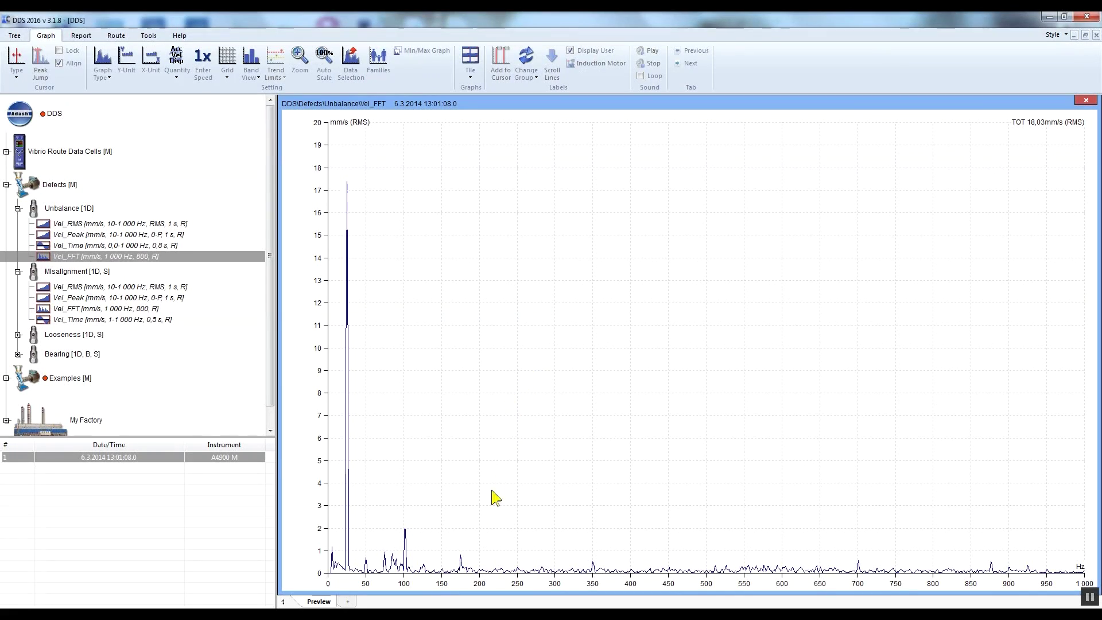
# Zoom into about 15–125 Hz around the peaks, then reset to full 0–1000 Hz
pyautogui.moveTo(423, 585); pyautogui.dragTo(339, 588)
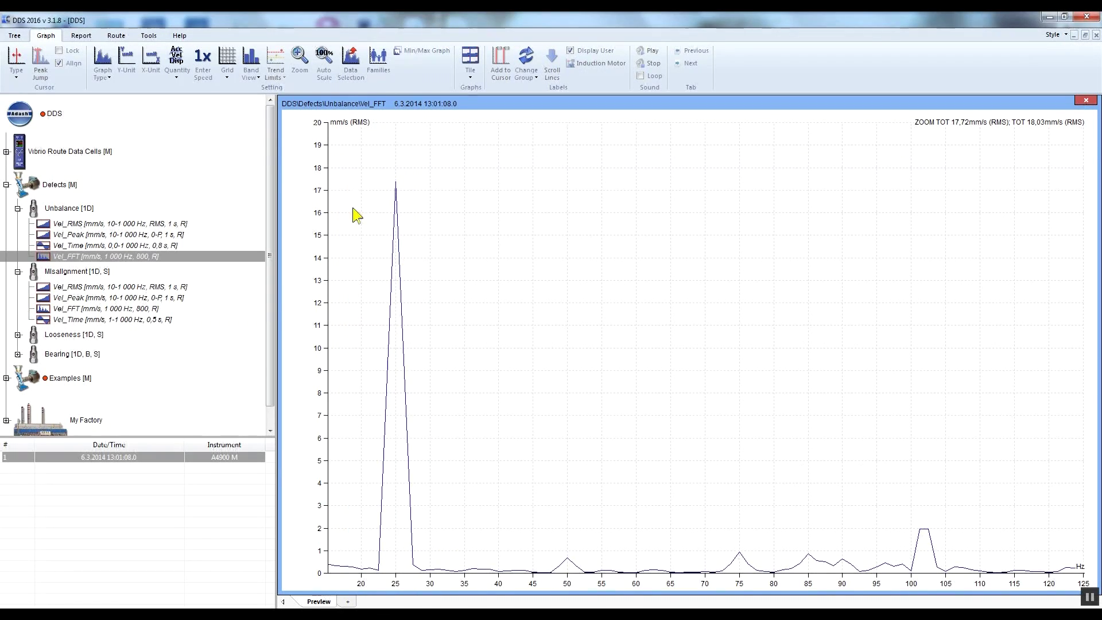
pyautogui.click(329, 71)
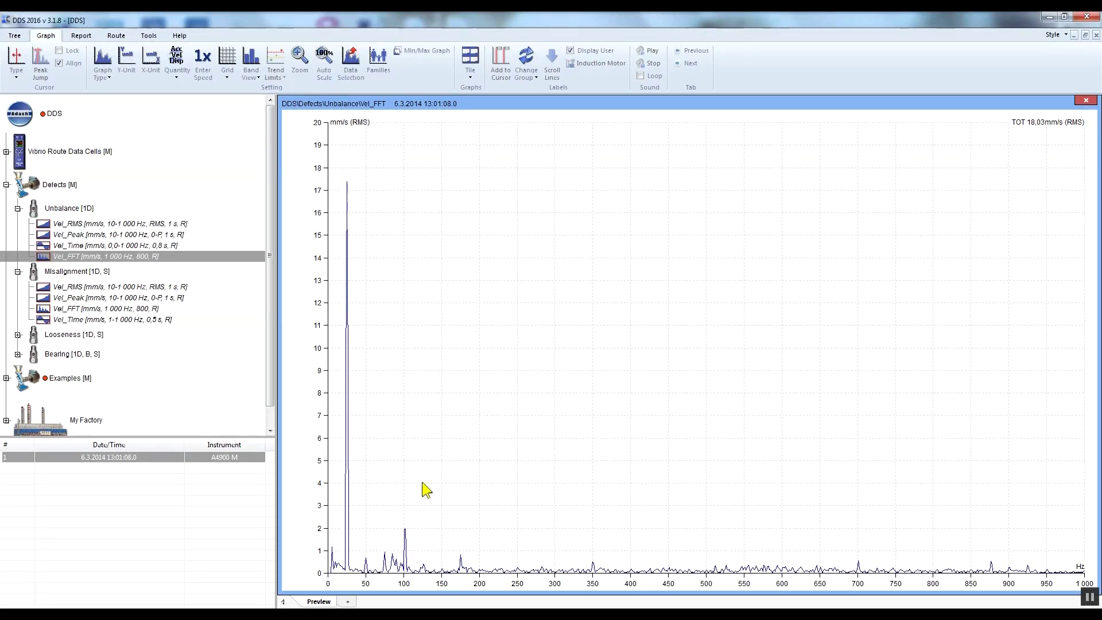
pyautogui.scroll(1, 425, 489)
pyautogui.scroll(1, 425, 490)
pyautogui.scroll(1, 426, 490)
pyautogui.scroll(1, 425, 489)
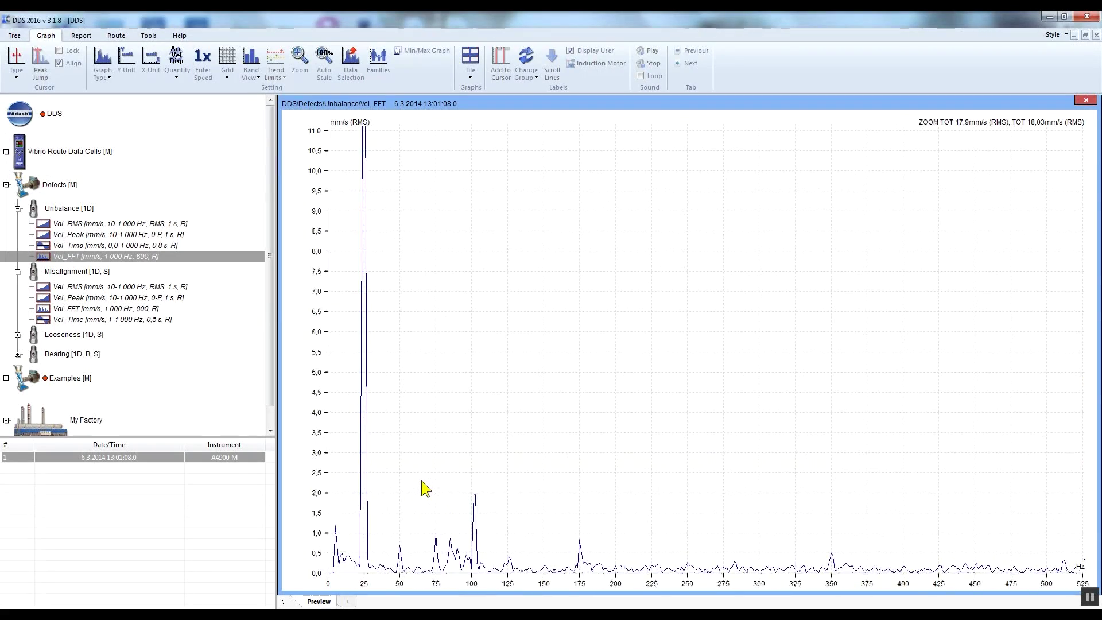
pyautogui.scroll(1, 425, 490)
pyautogui.scroll(1, 425, 488)
pyautogui.scroll(1, 425, 487)
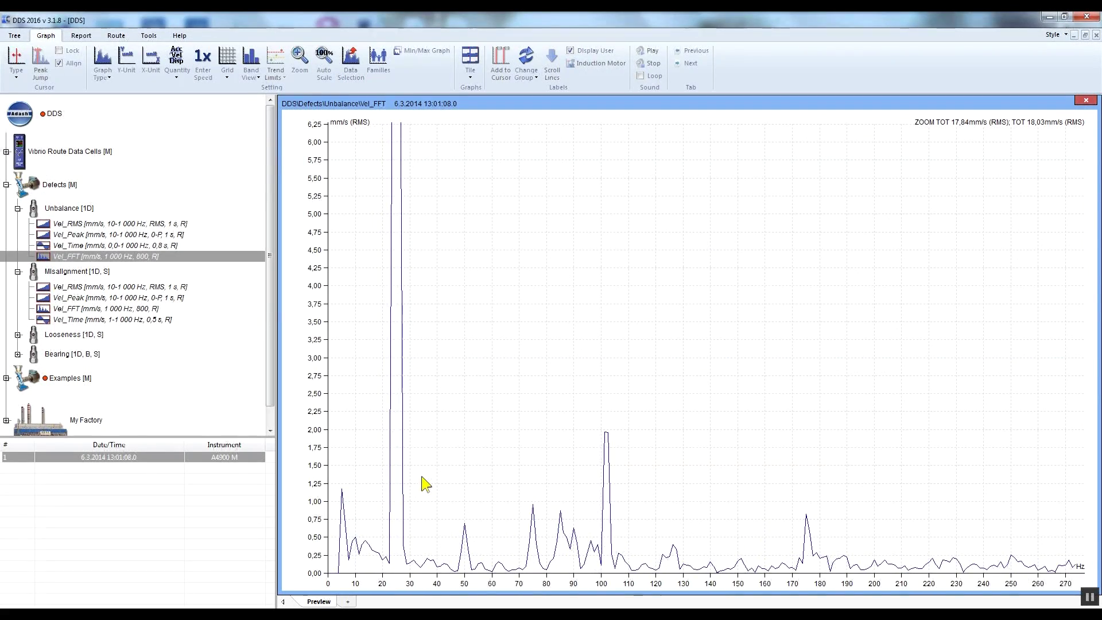
pyautogui.click(325, 73)
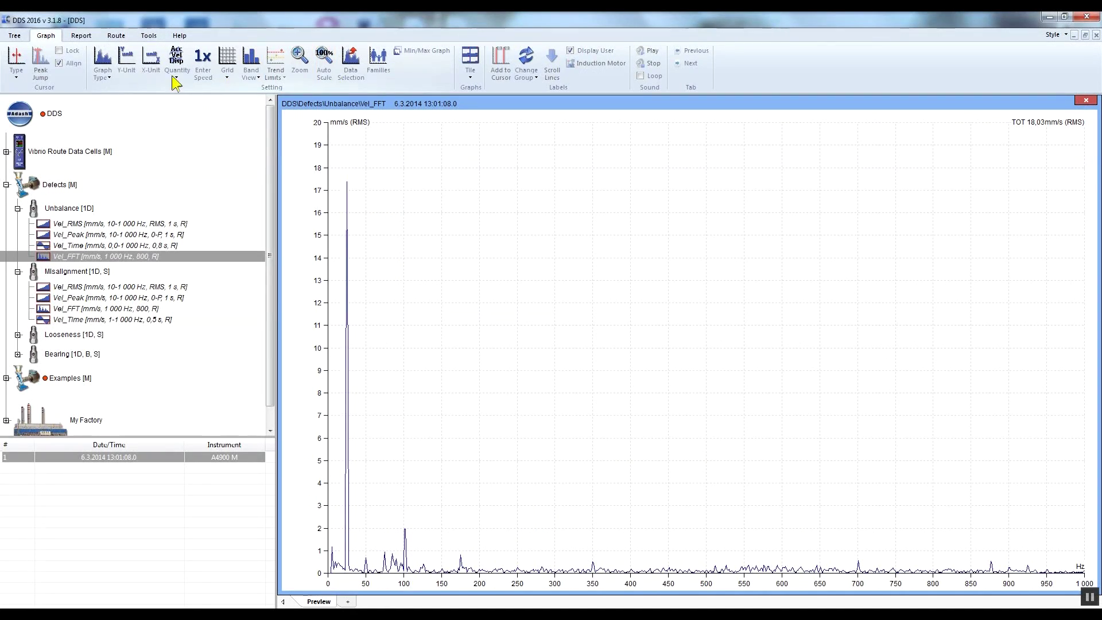
pyautogui.click(19, 68)
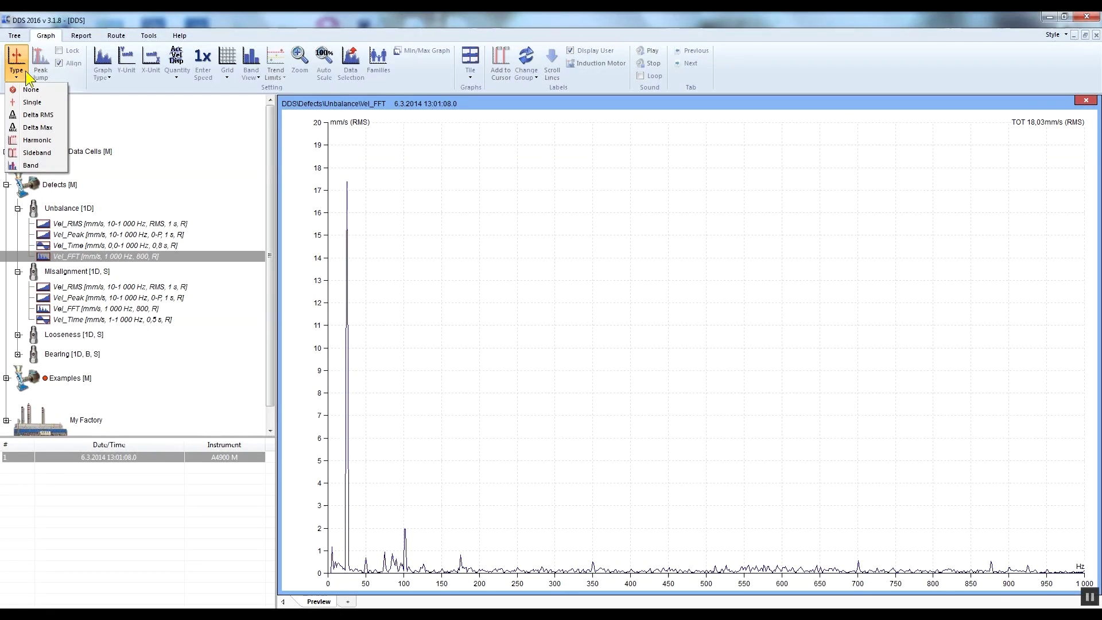
pyautogui.click(57, 114)
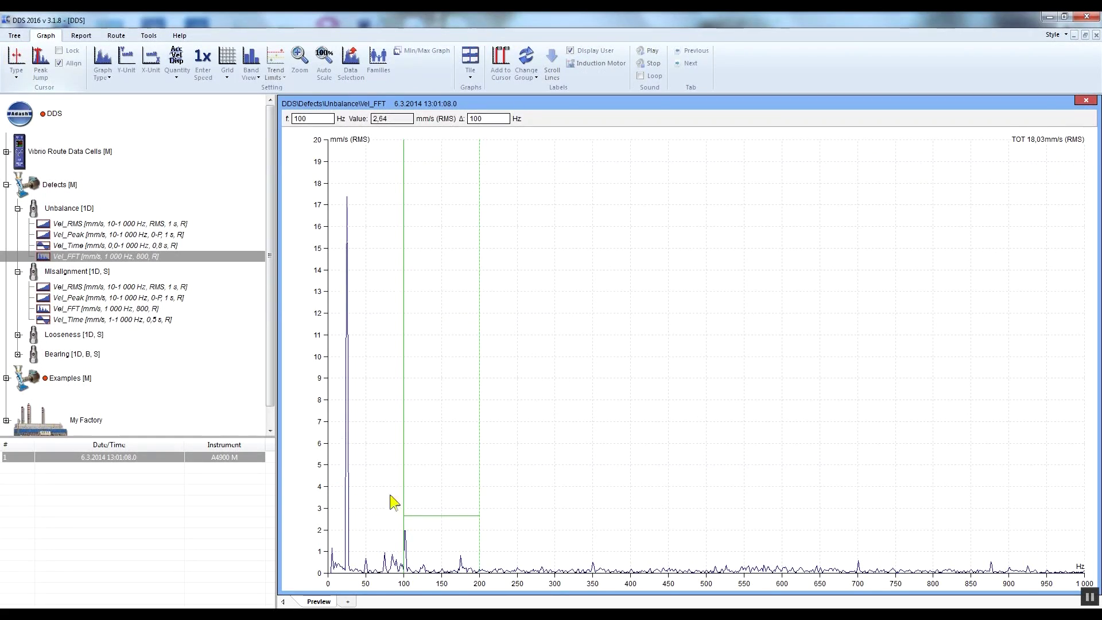
pyautogui.moveTo(407, 501); pyautogui.dragTo(338, 503)
pyautogui.moveTo(415, 507); pyautogui.dragTo(408, 338)
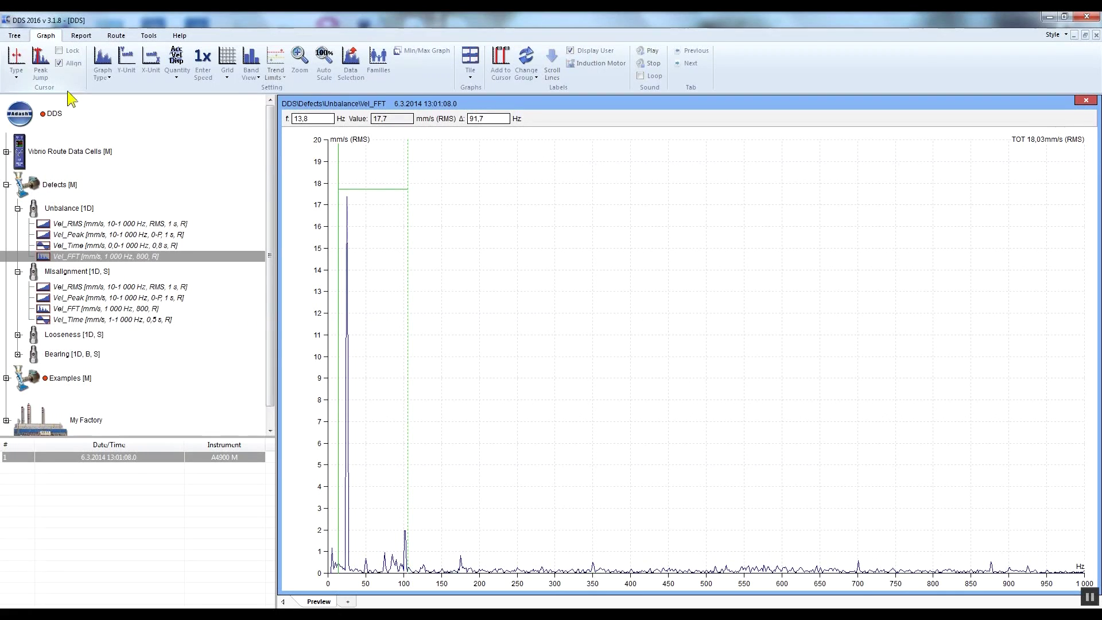
pyautogui.click(16, 66)
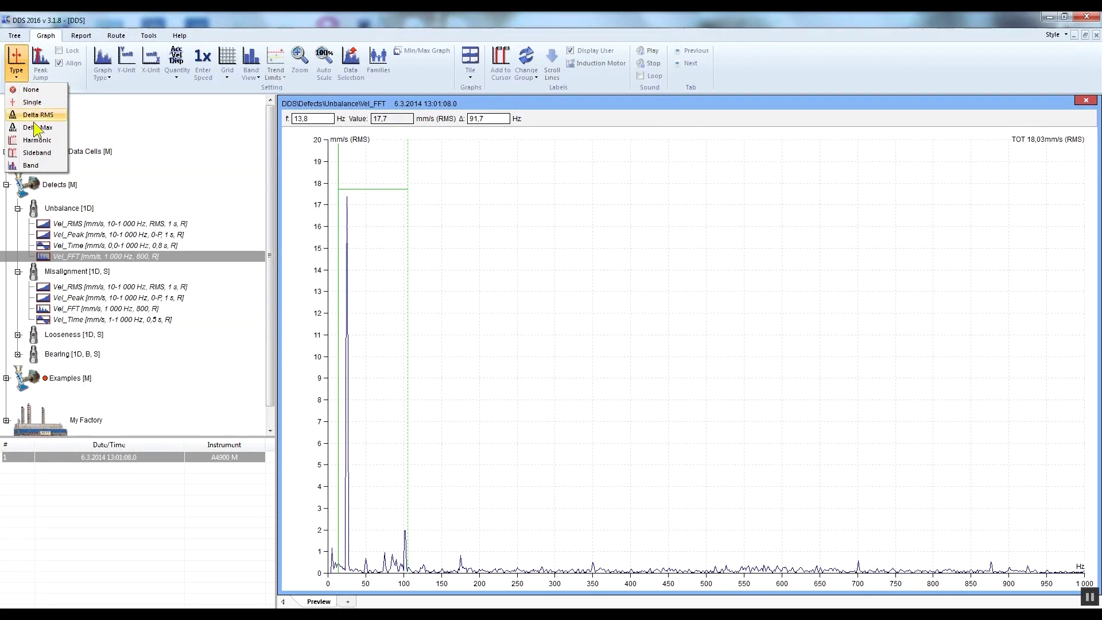
pyautogui.click(38, 140)
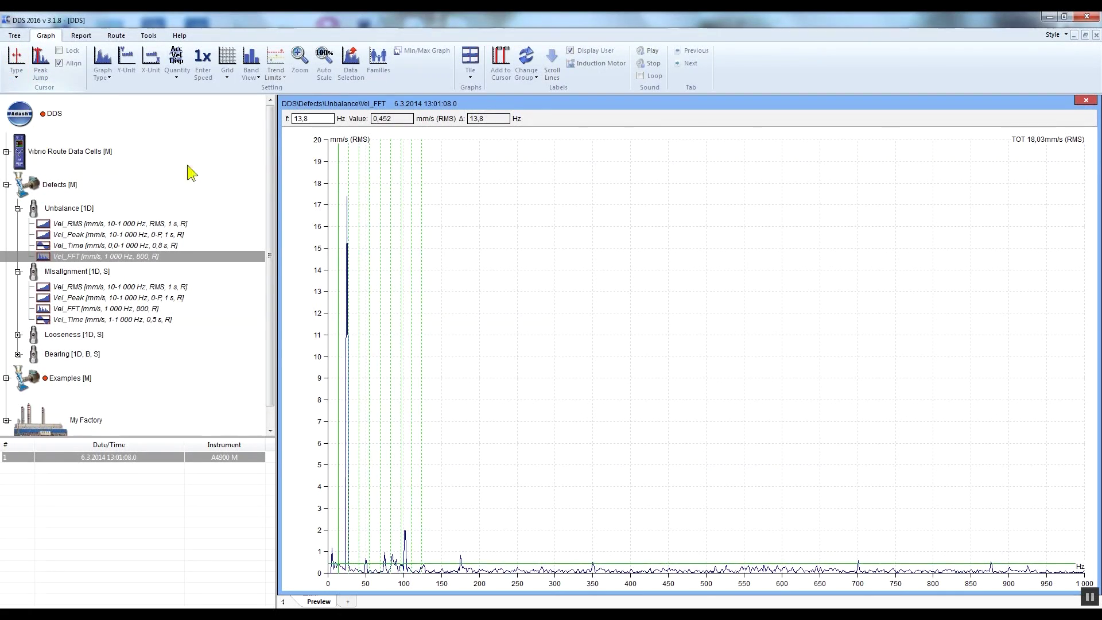
pyautogui.moveTo(339, 173); pyautogui.dragTo(348, 179)
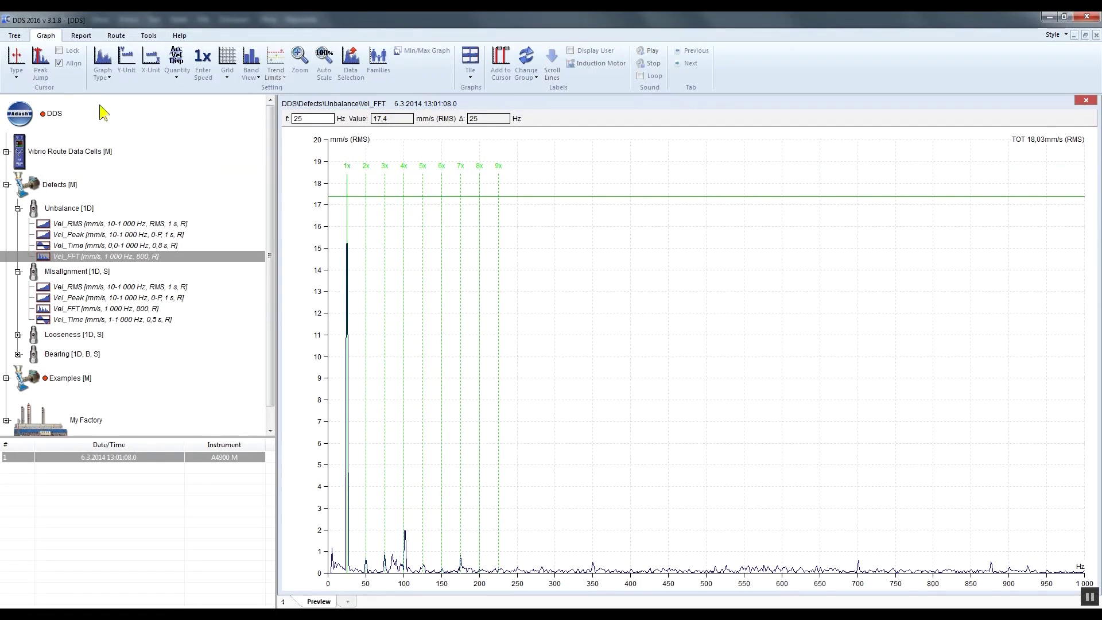
pyautogui.click(22, 66)
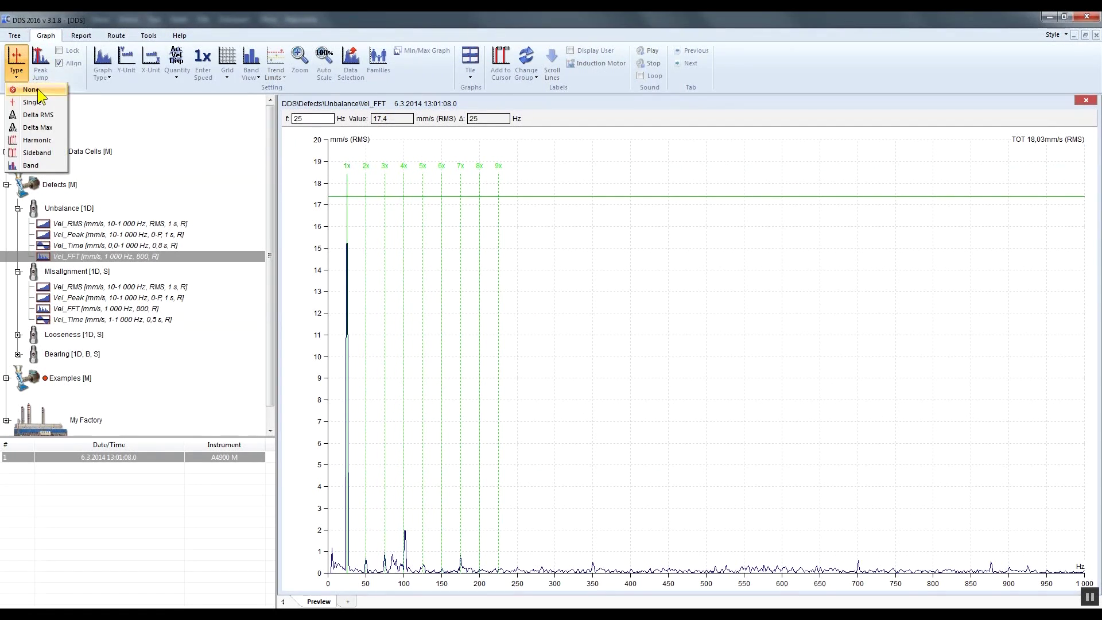
pyautogui.click(36, 89)
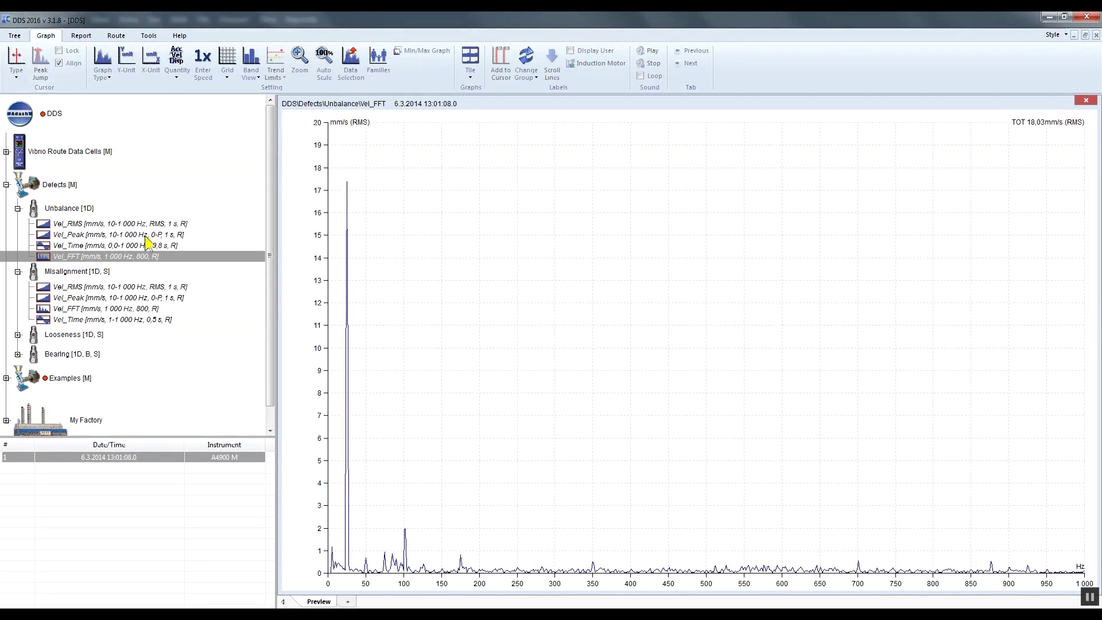
# Add a user value label at the 102 Hz peak and raise it above the peak
pyautogui.click(406, 538)
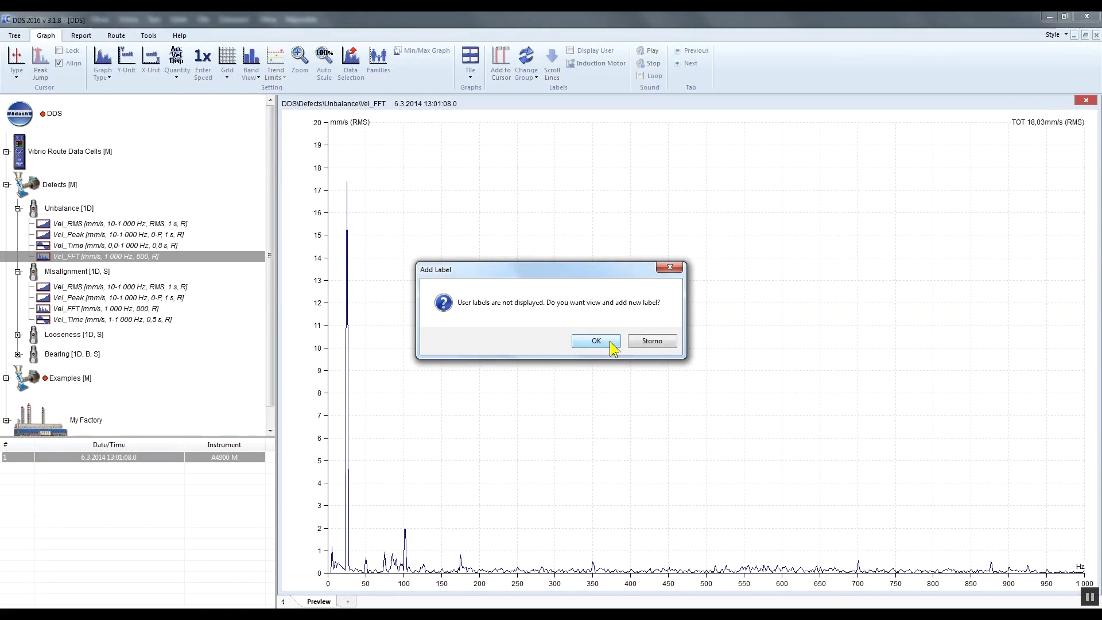
pyautogui.click(610, 343)
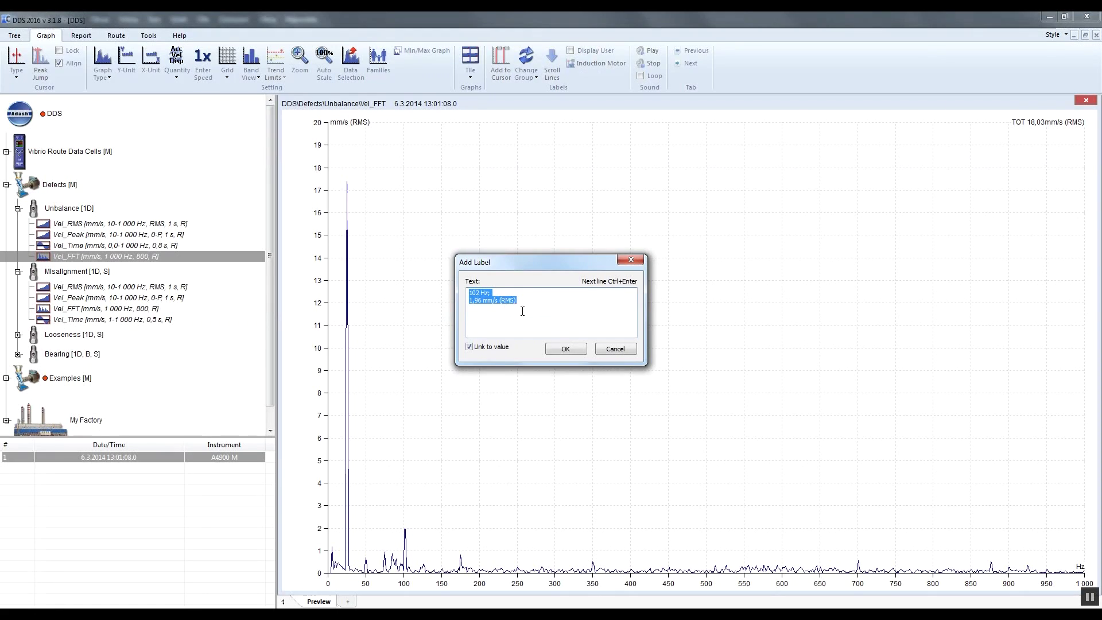
pyautogui.click(579, 351)
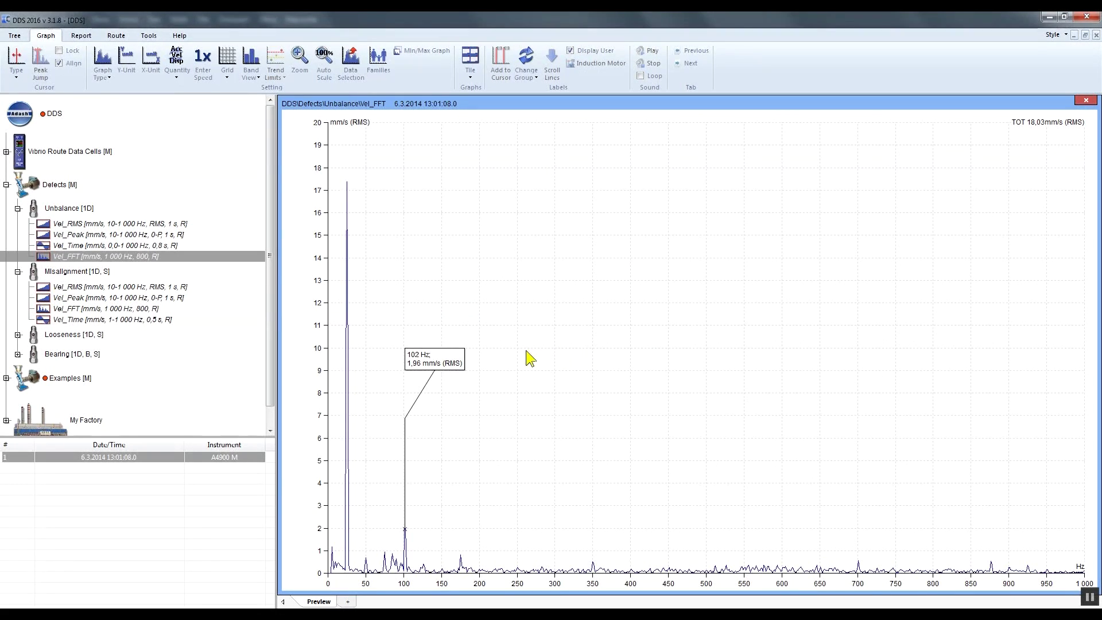
pyautogui.moveTo(453, 361)
pyautogui.mouseDown()
pyautogui.moveTo(474, 275)
pyautogui.moveTo(398, 220)
pyautogui.mouseUp()
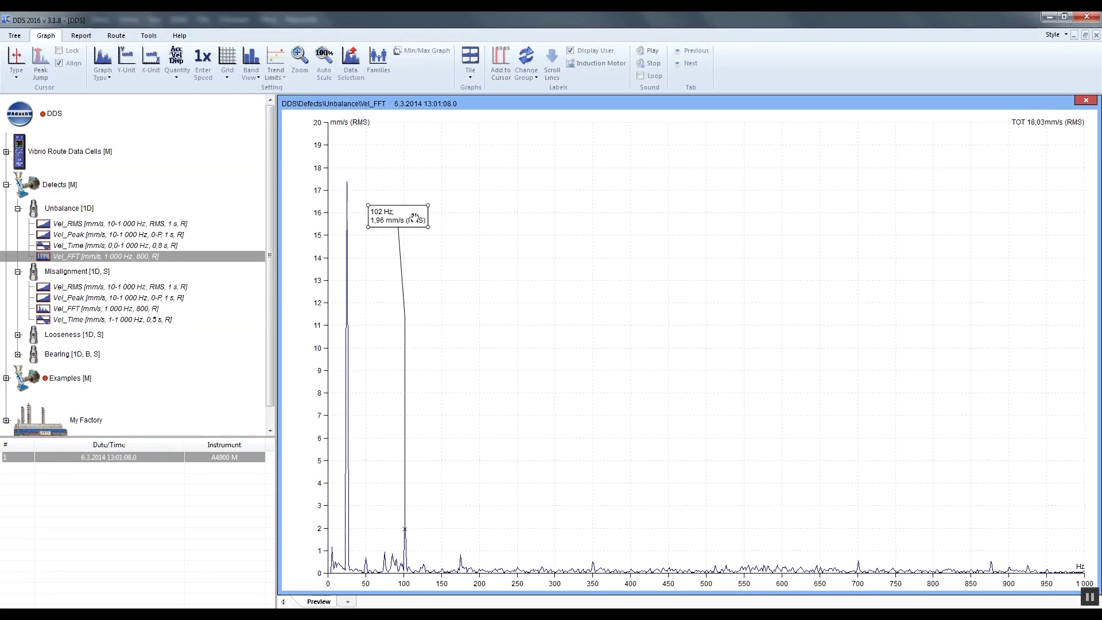
# Rename the label 'Running speed', attach it to the 25 Hz peak, and collapse Defects
pyautogui.rightClick(417, 212)
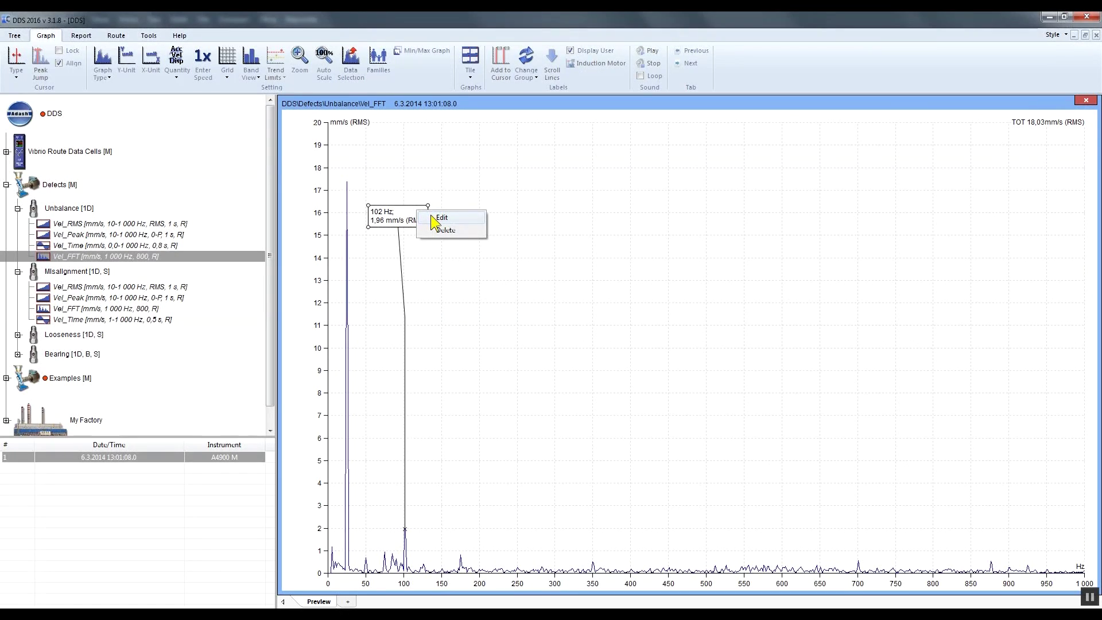
pyautogui.click(431, 217)
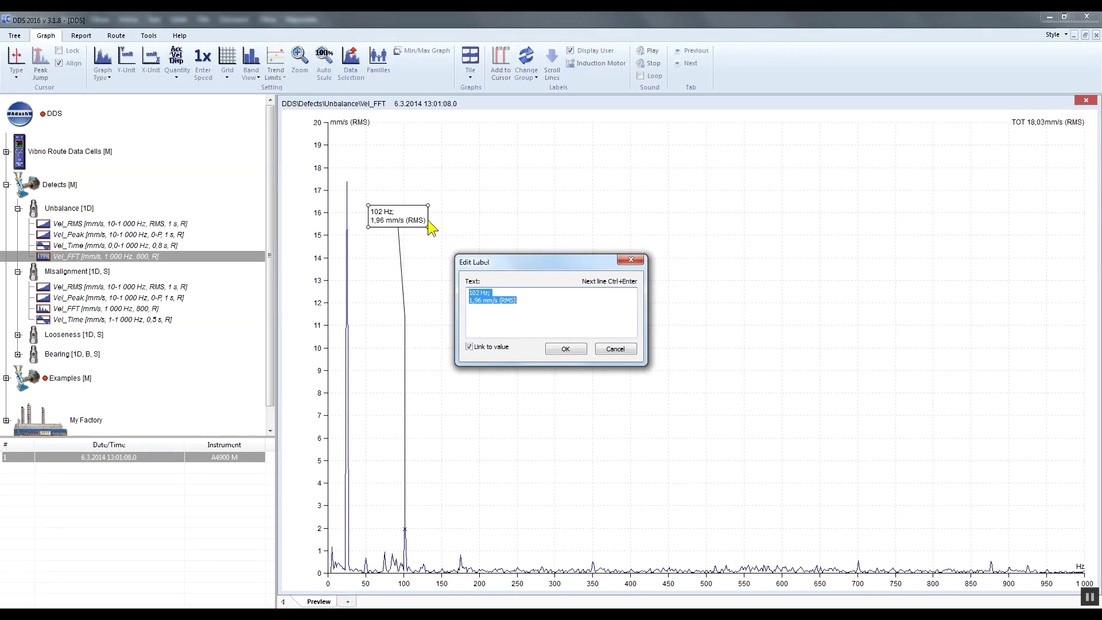
pyautogui.write('Running speed')
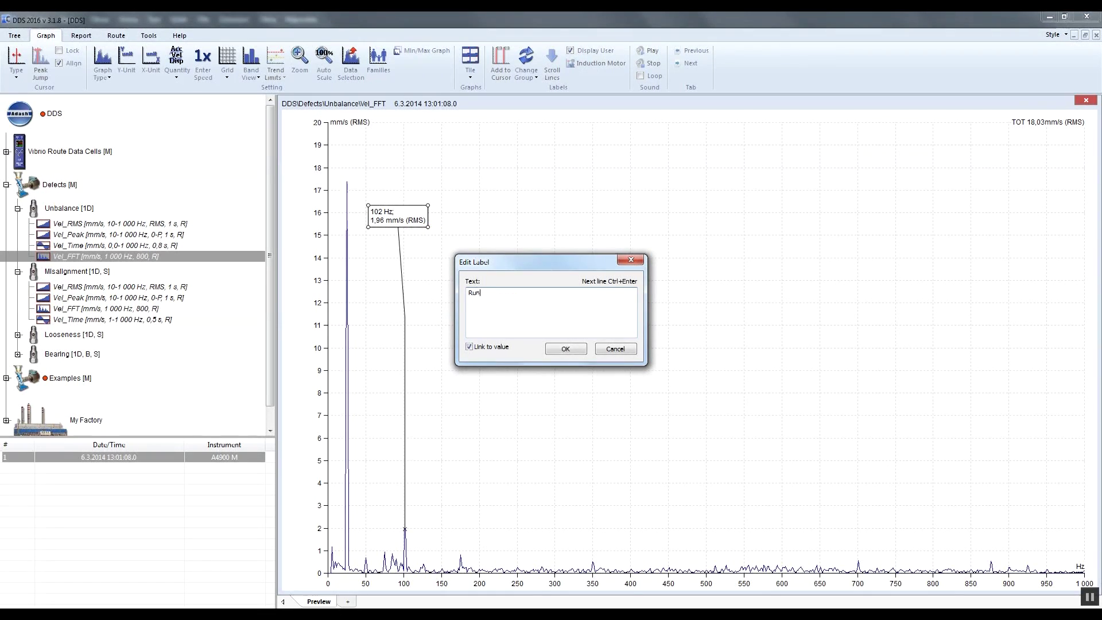
pyautogui.click(578, 352)
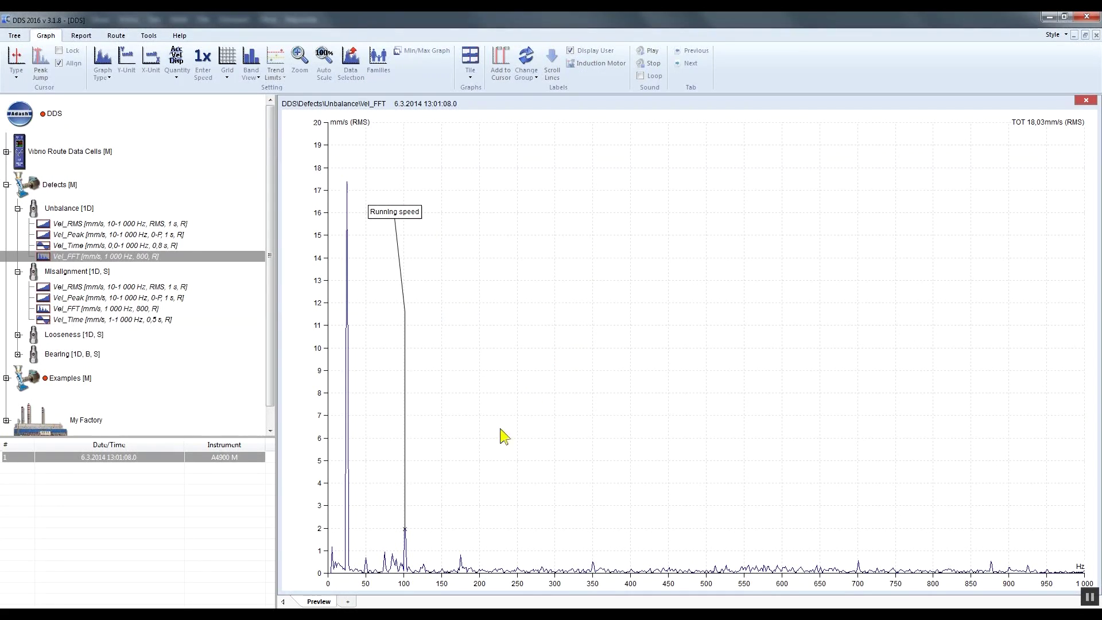
pyautogui.moveTo(406, 532); pyautogui.dragTo(347, 190)
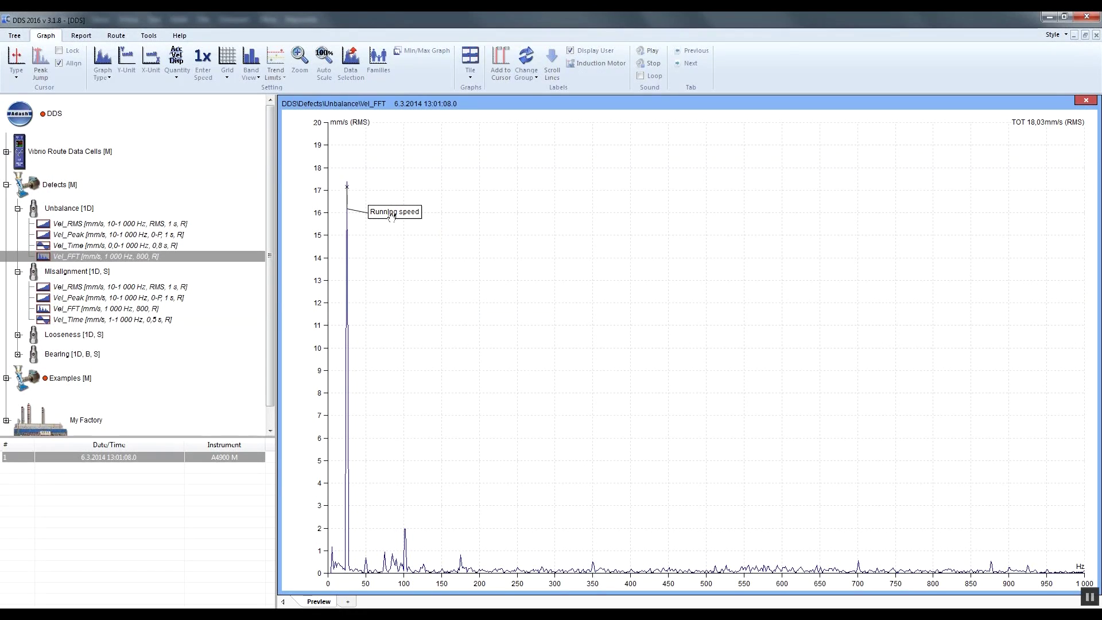
pyautogui.click(6, 184)
# Open Examples > Spectrum > Ampl_Trend and show it as Amplitude + Trend
pyautogui.click(6, 212)
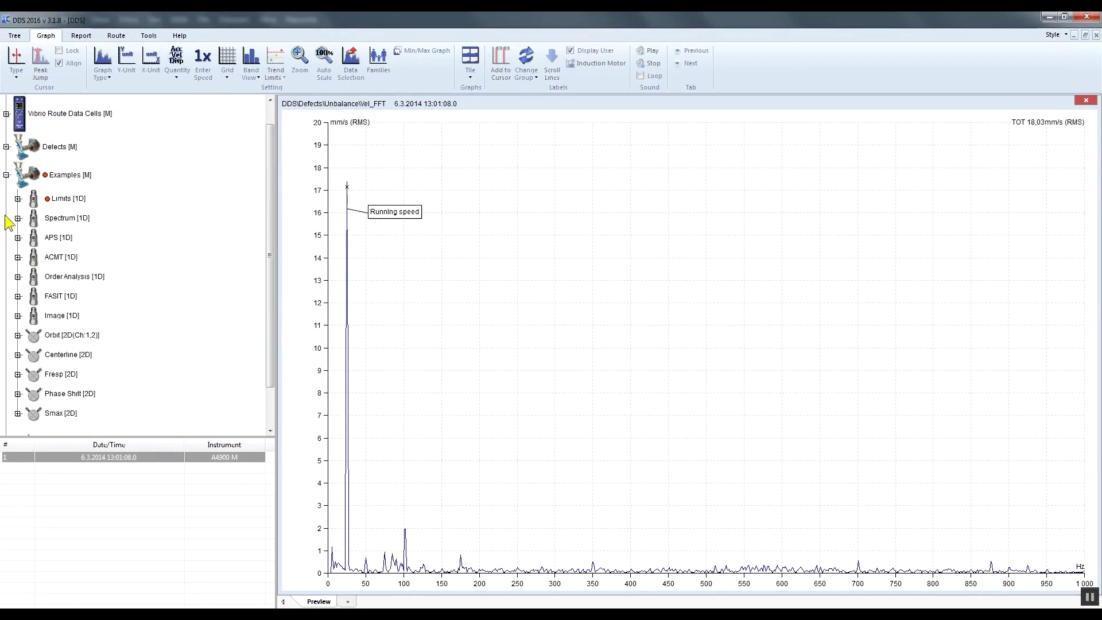
pyautogui.click(17, 220)
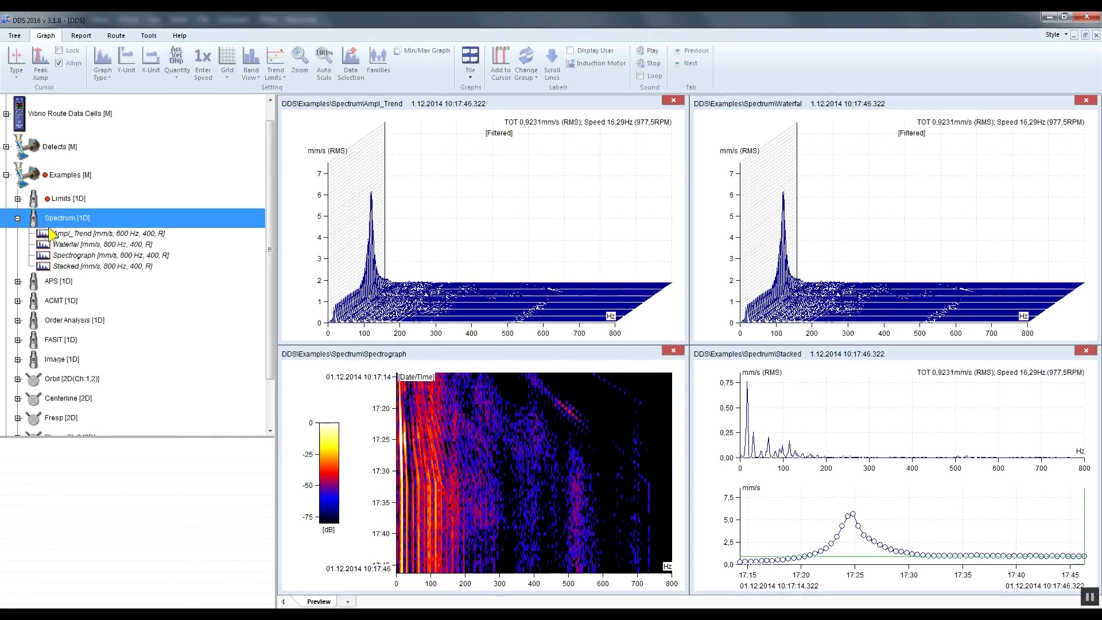
pyautogui.click(49, 234)
pyautogui.click(105, 65)
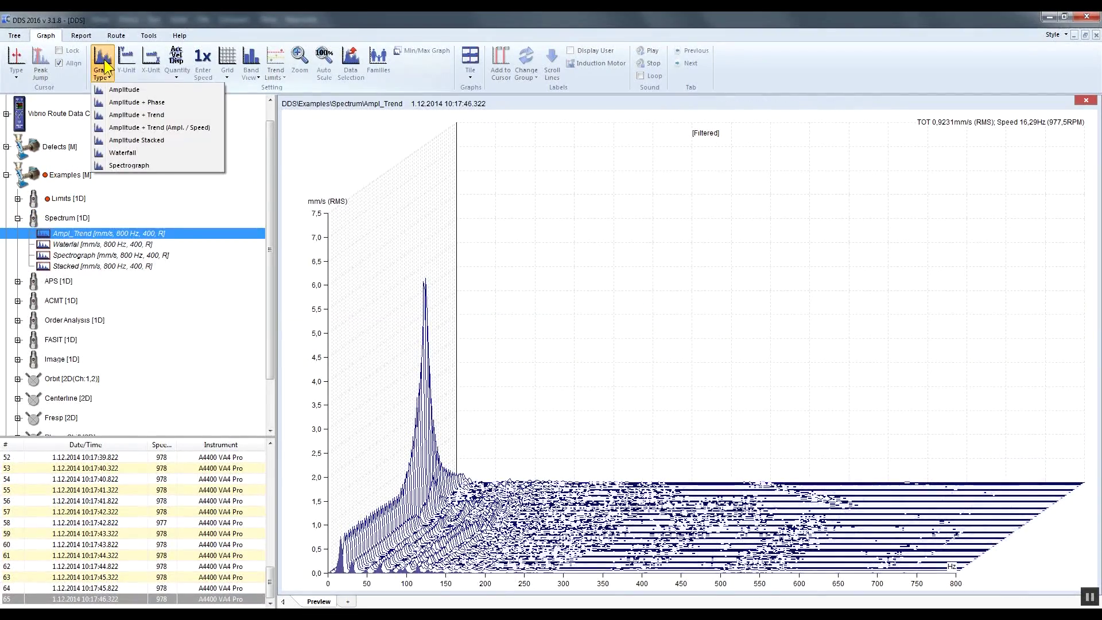
pyautogui.click(160, 113)
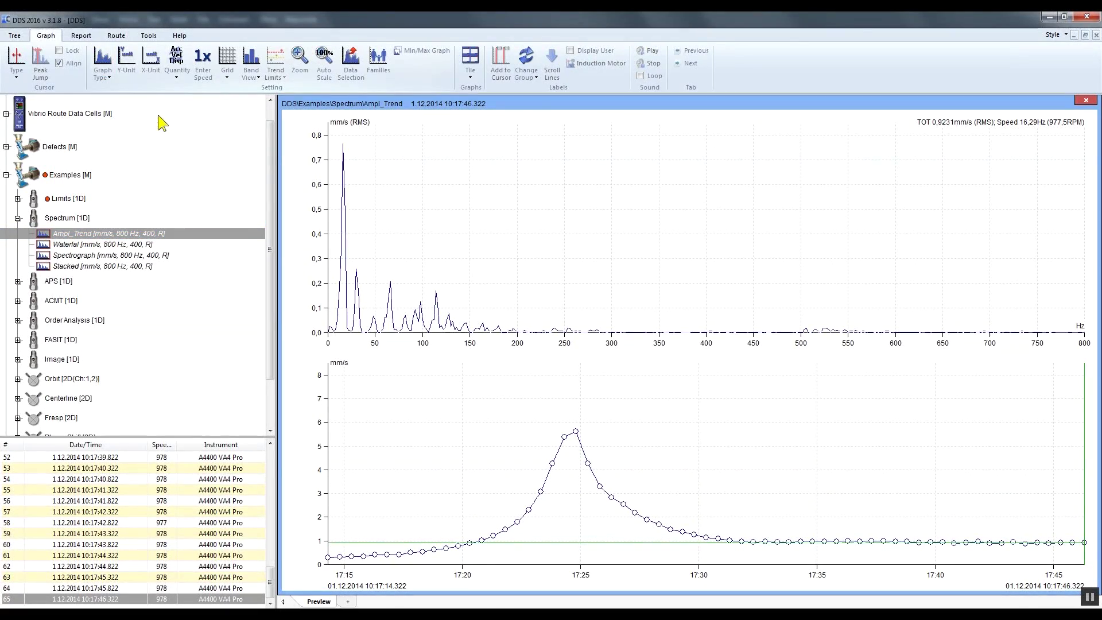
# Step along the rising trend to its peak reading at 10:17:24.822
pyautogui.click(505, 530)
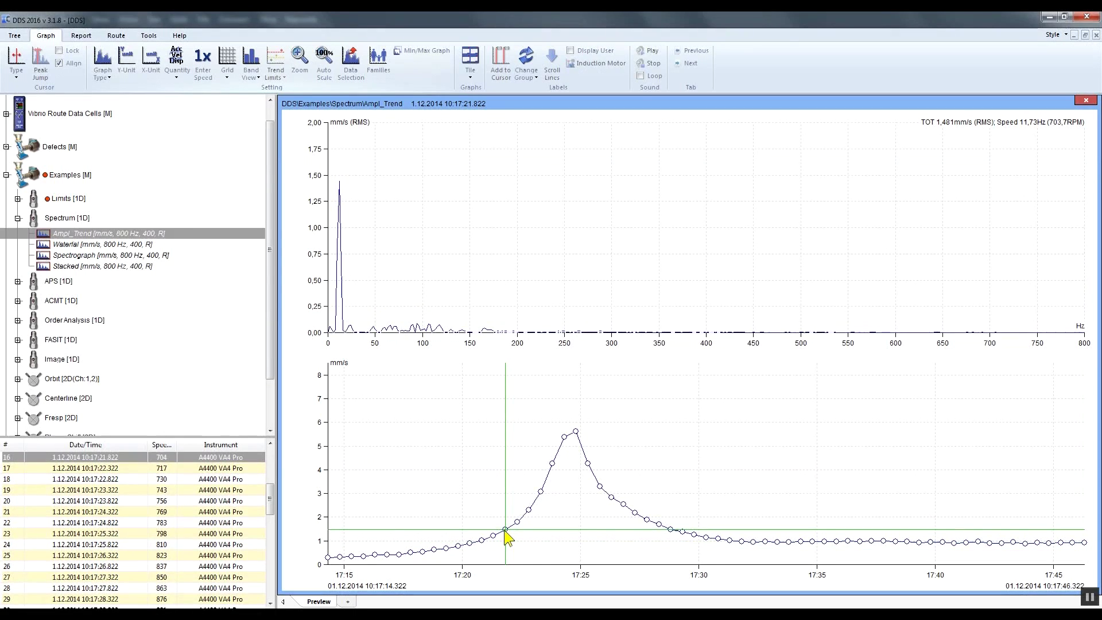
pyautogui.click(519, 525)
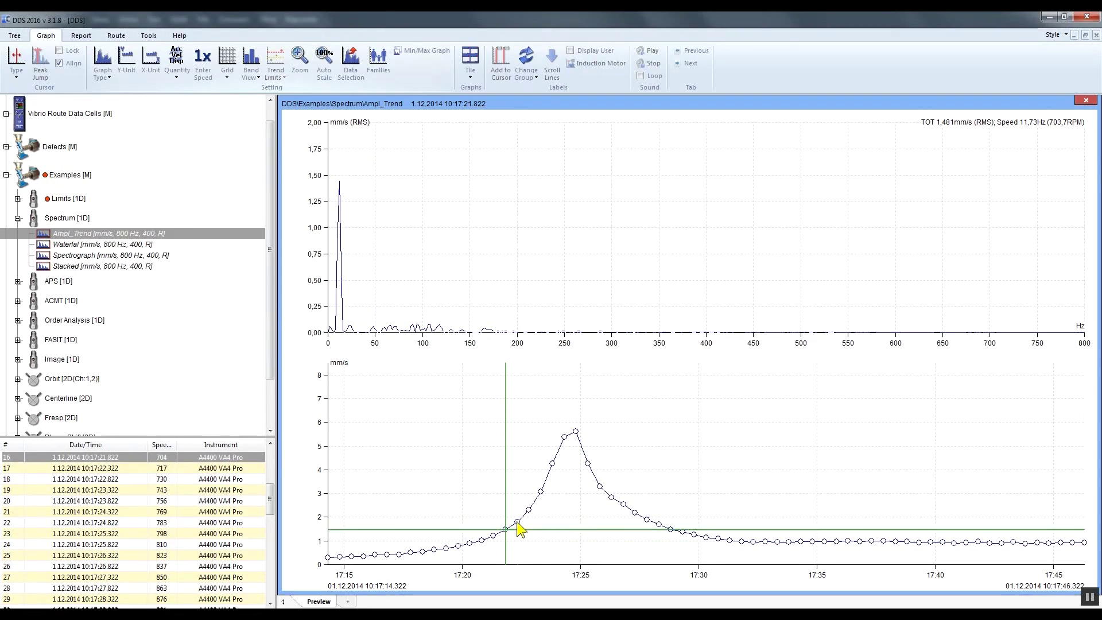
pyautogui.click(553, 463)
pyautogui.click(574, 434)
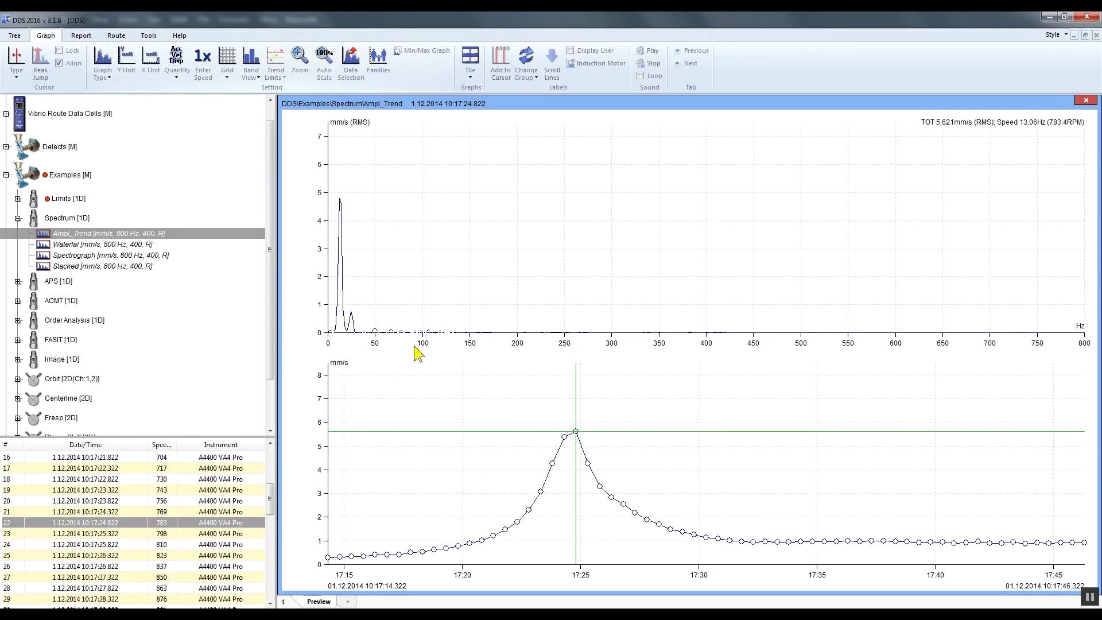
# View the data as a 3D waterfall, advance two records, then return to plain Amplitude
pyautogui.click(106, 75)
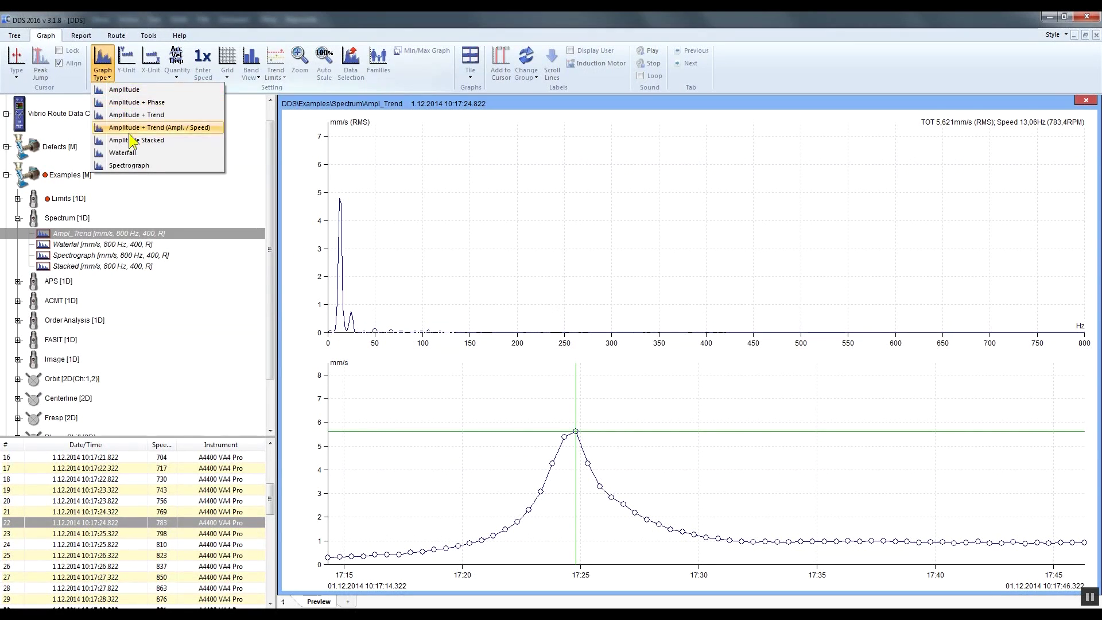
pyautogui.click(139, 152)
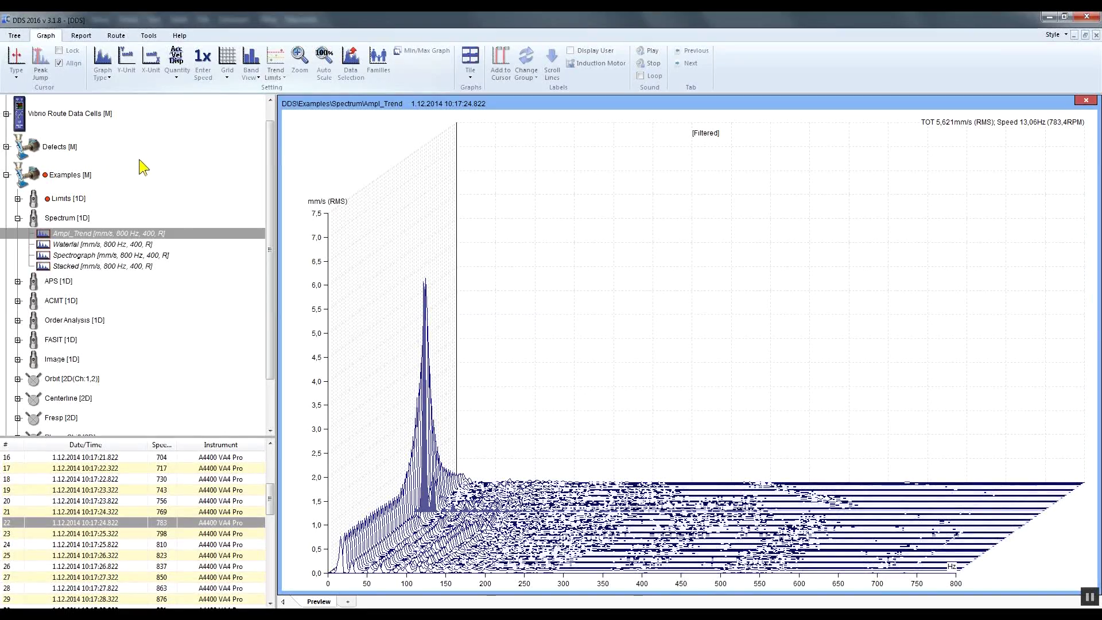
pyautogui.press('Down')
pyautogui.press('Down')
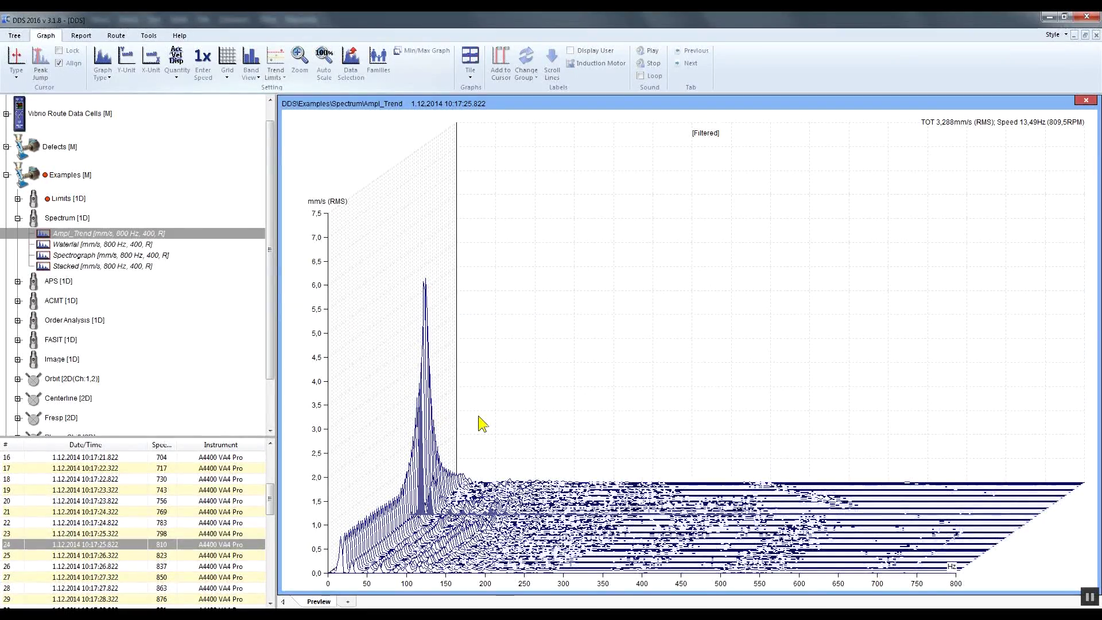
pyautogui.press('Down')
pyautogui.press('Down')
pyautogui.press('Down')
pyautogui.press('Down')
pyautogui.press('Down')
pyautogui.press('Down')
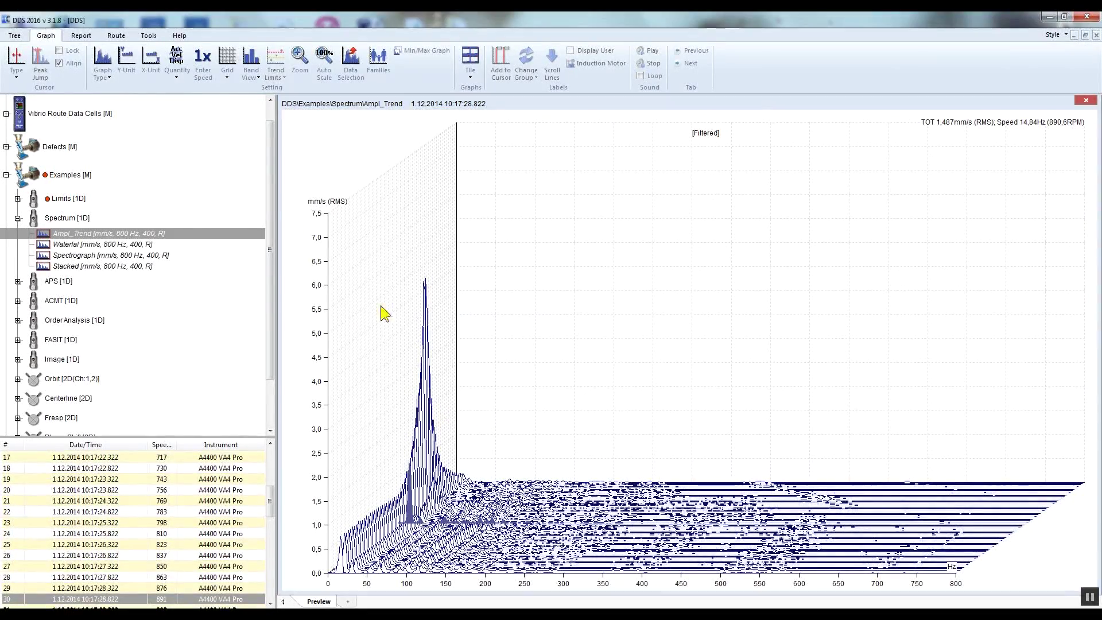
pyautogui.click(112, 75)
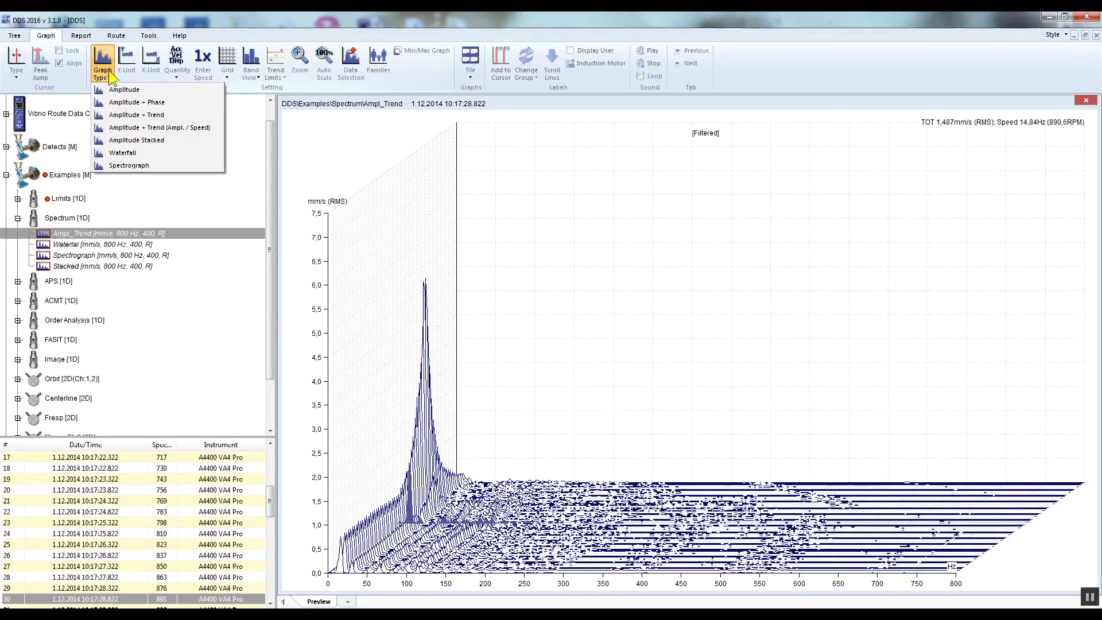
pyautogui.click(125, 89)
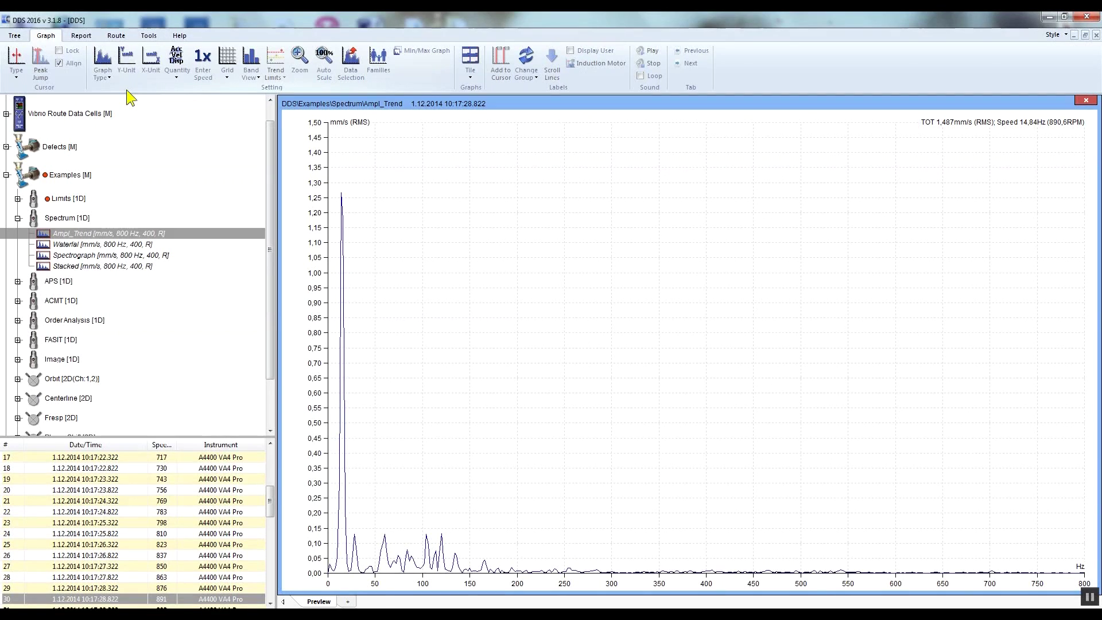
# Set the quantity to Acceleration and the amplitude unit to mm/s
pyautogui.click(186, 74)
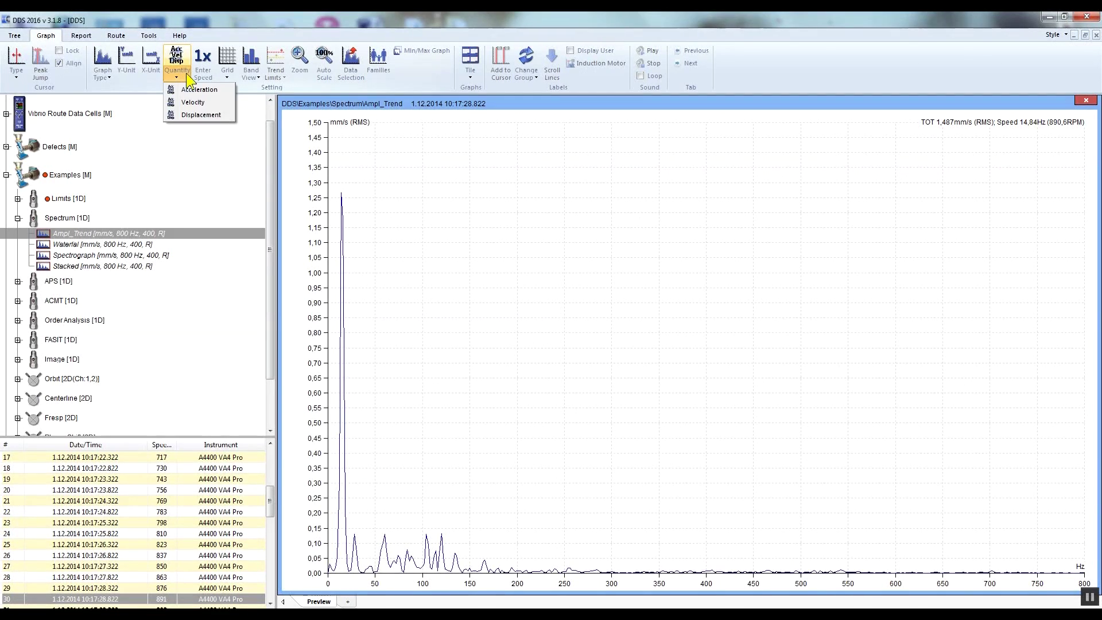
pyautogui.click(221, 92)
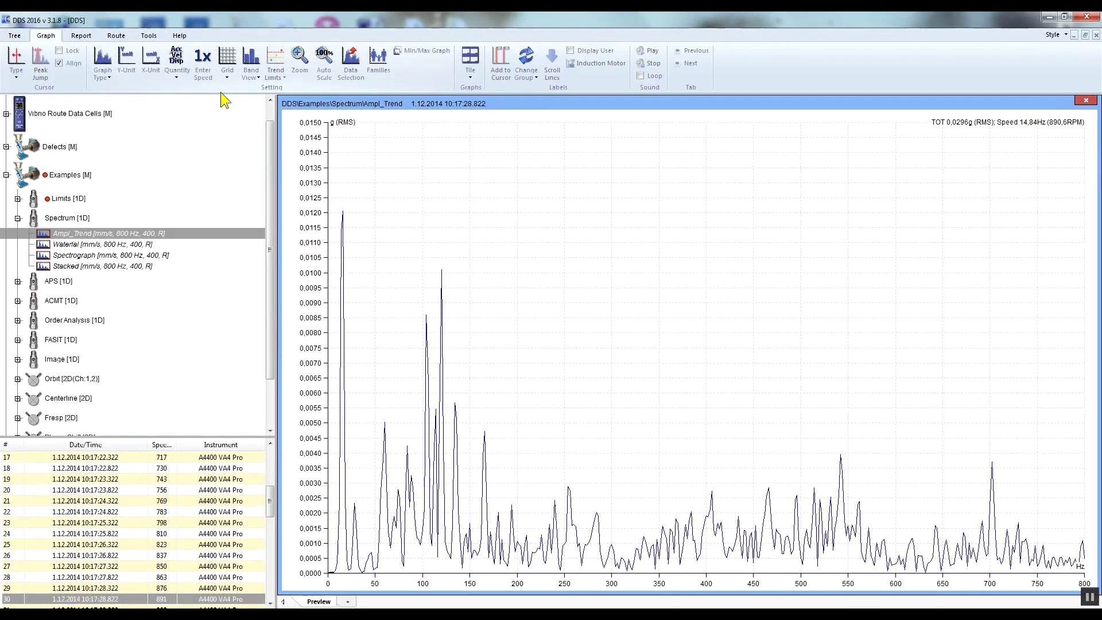
pyautogui.click(133, 70)
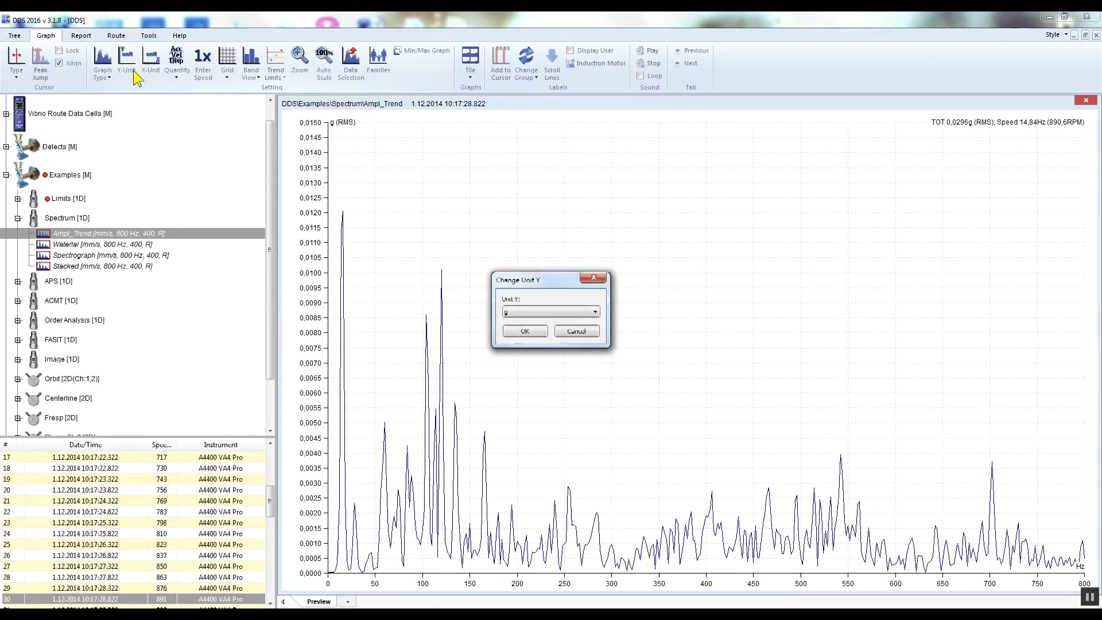
pyautogui.click(587, 315)
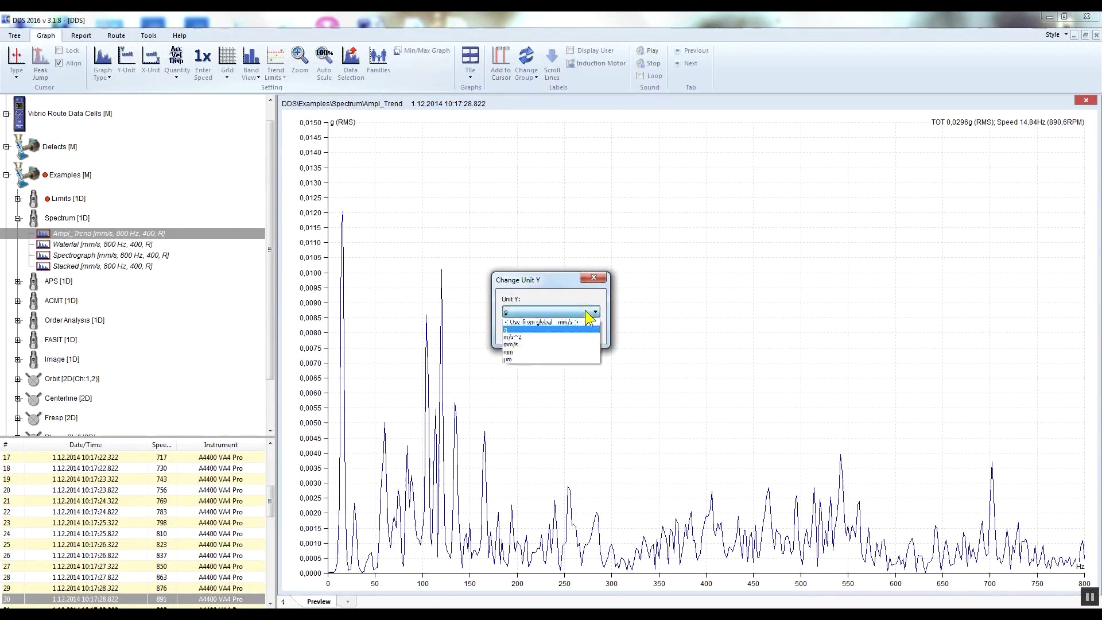
pyautogui.click(587, 345)
pyautogui.click(536, 334)
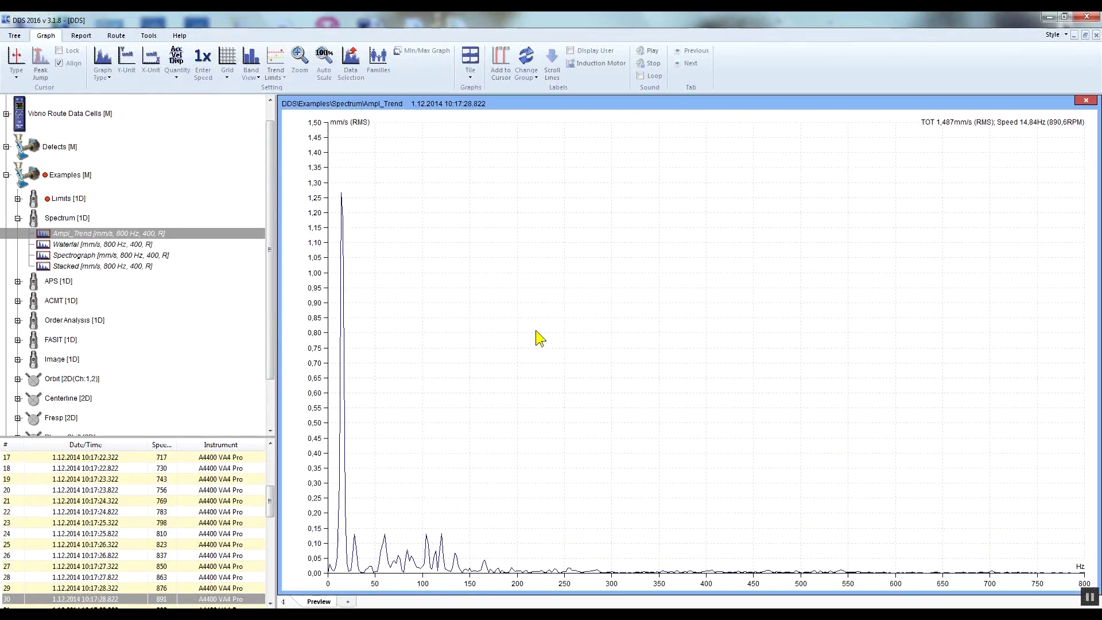
# Change the frequency axis unit to RPM
pyautogui.click(150, 63)
pyautogui.click(594, 313)
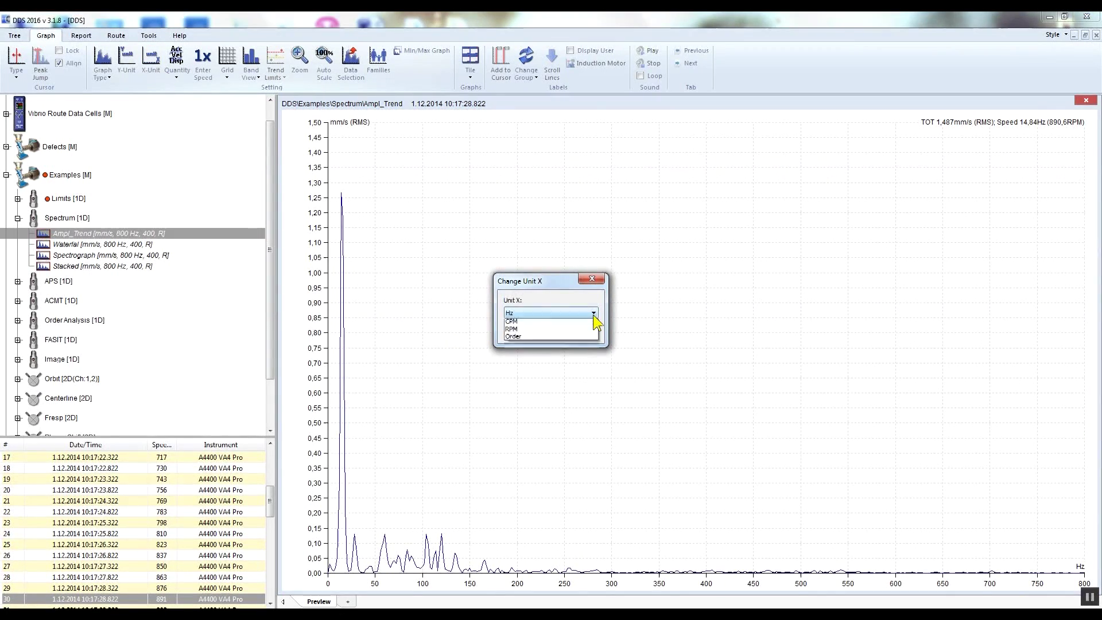
pyautogui.click(590, 329)
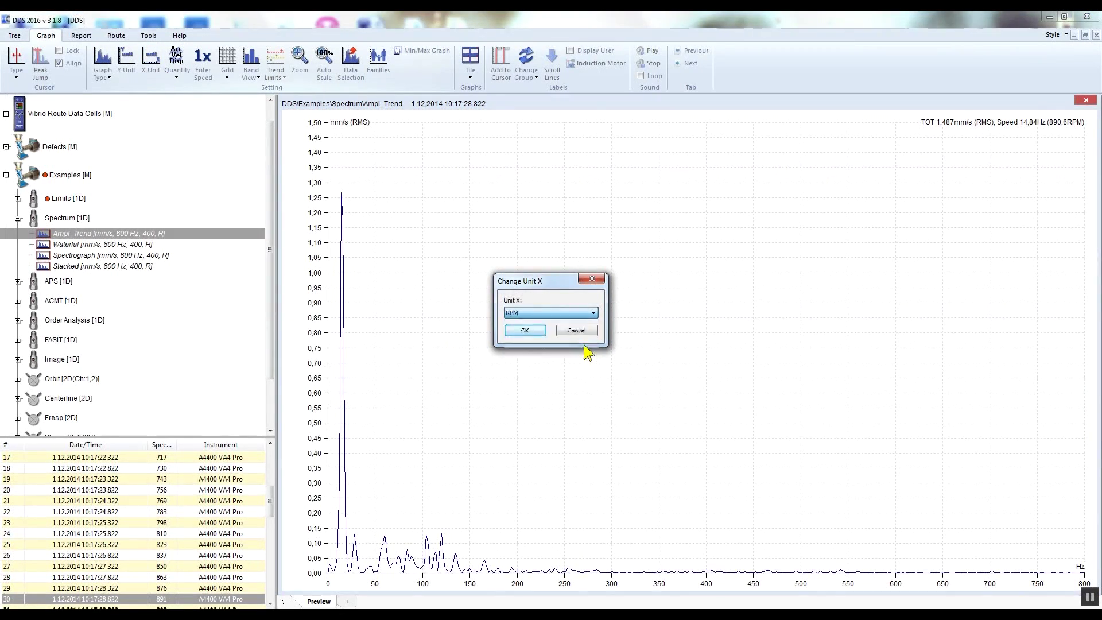
pyautogui.click(534, 332)
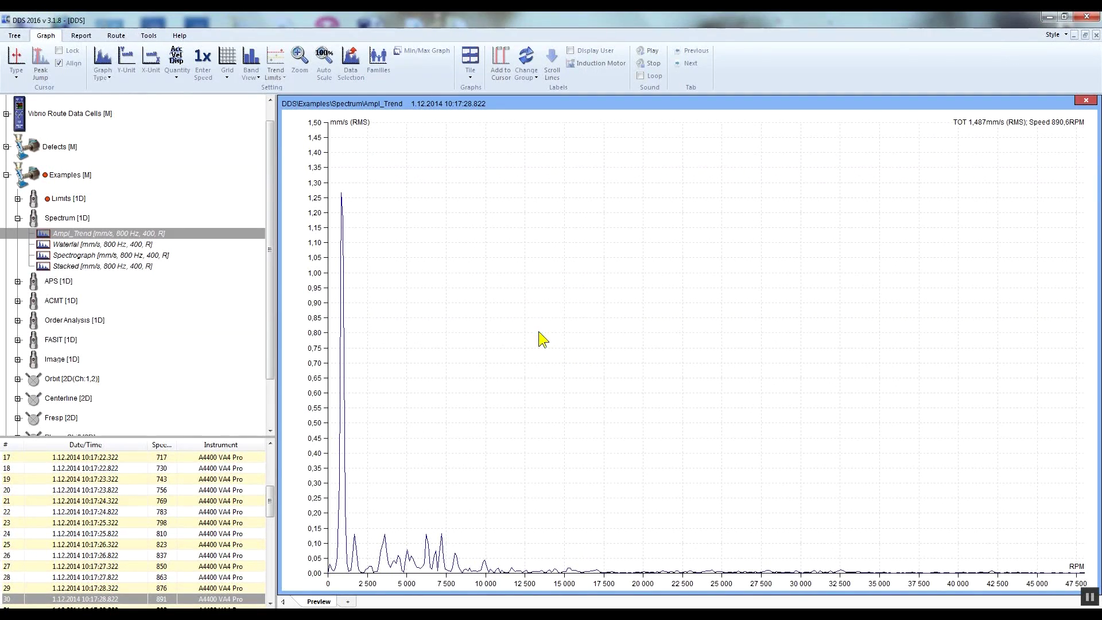